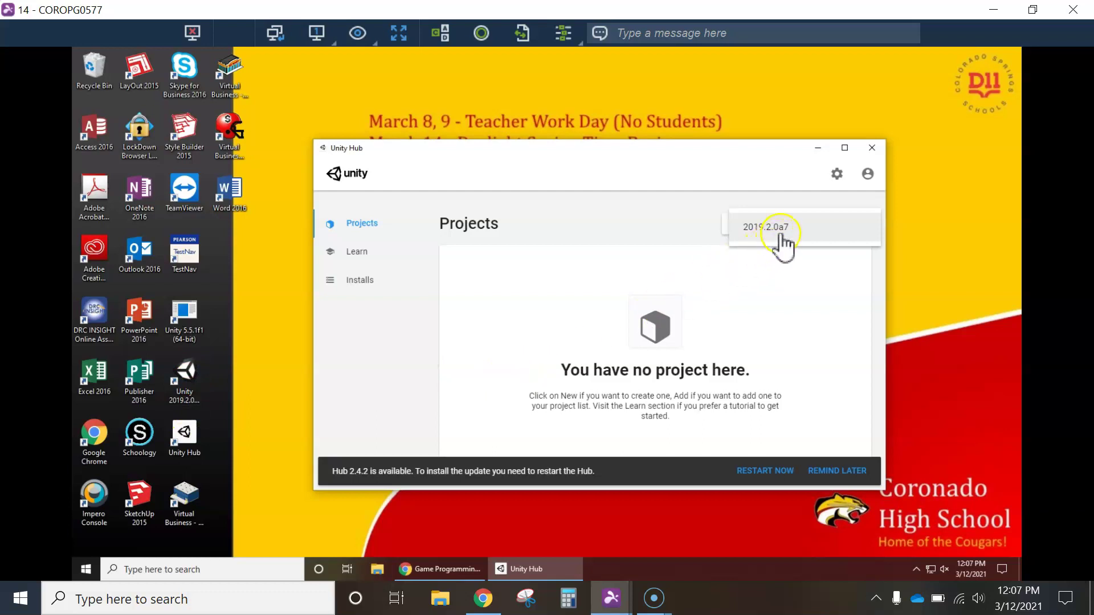
Step: Connect the school district OneDrive through File Explorer and its OneDrive setup, and close both windows
click(601, 216)
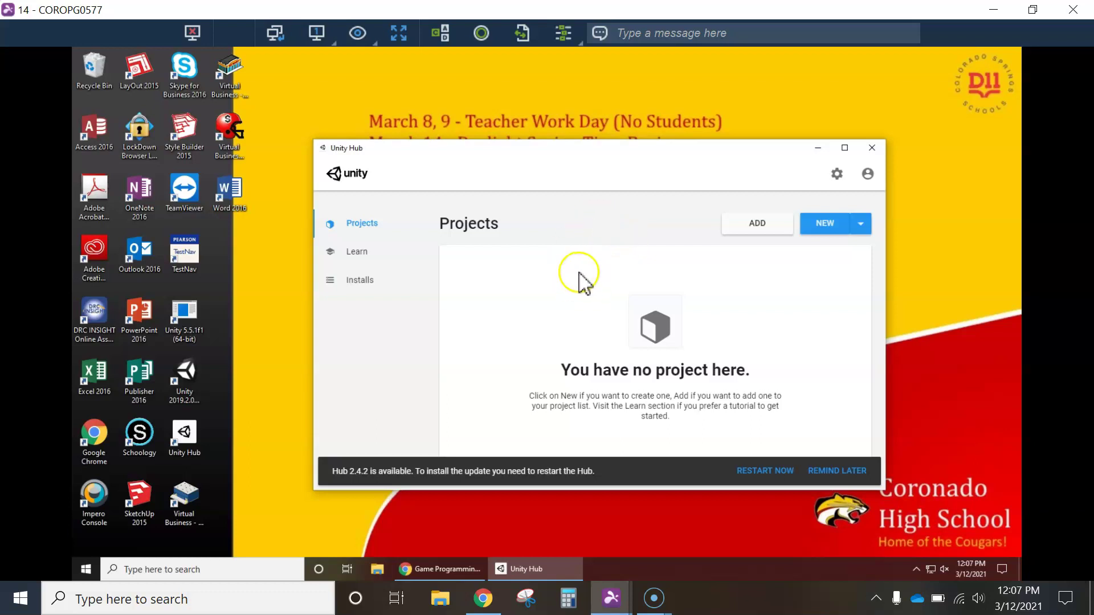
click(373, 569)
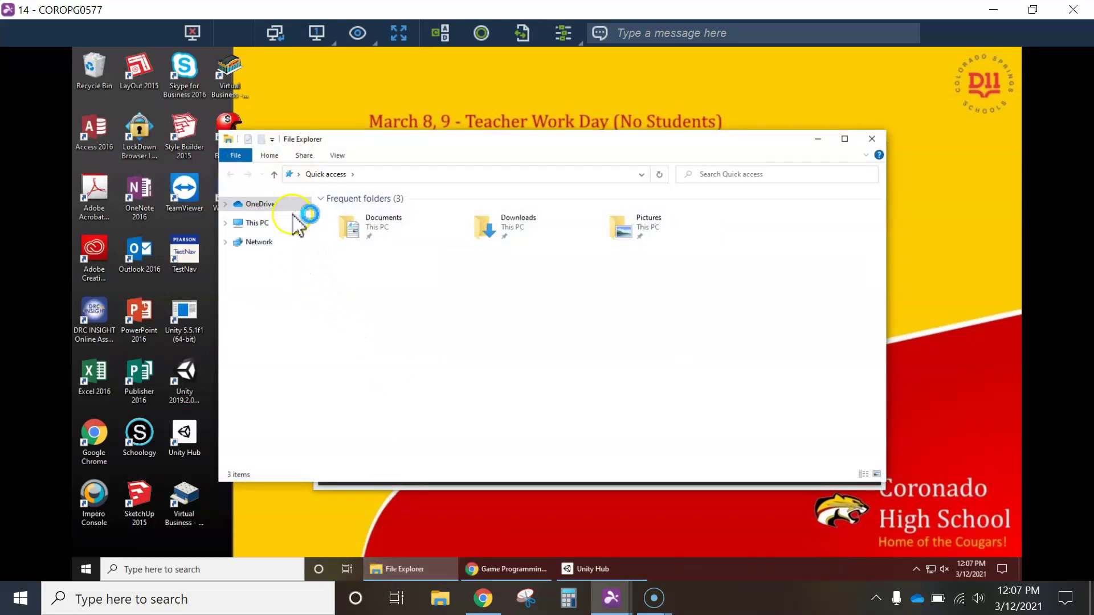
click(258, 205)
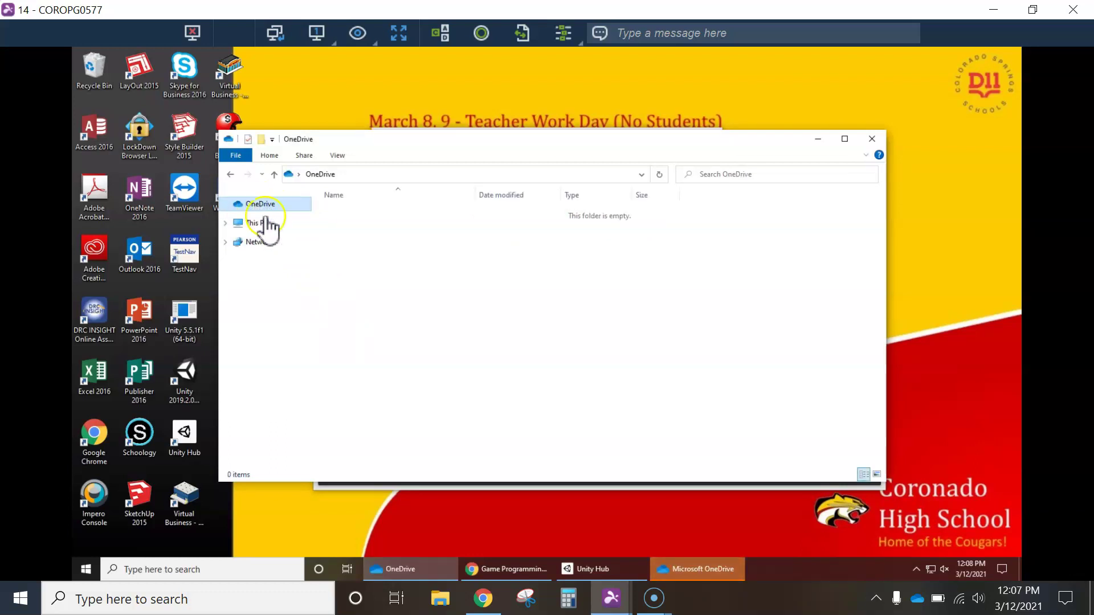
click(699, 567)
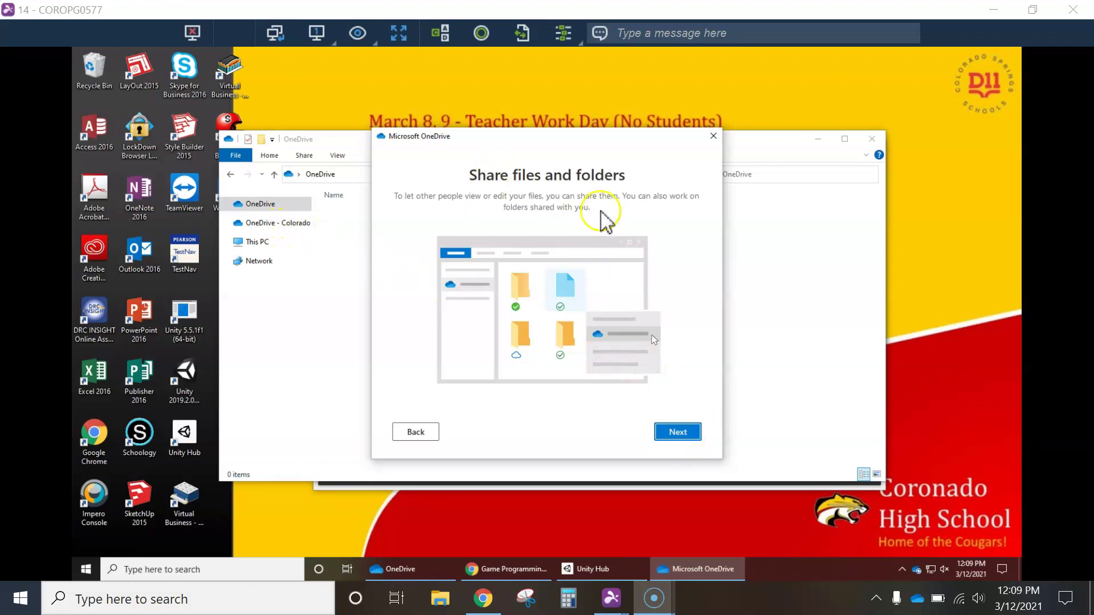
click(713, 136)
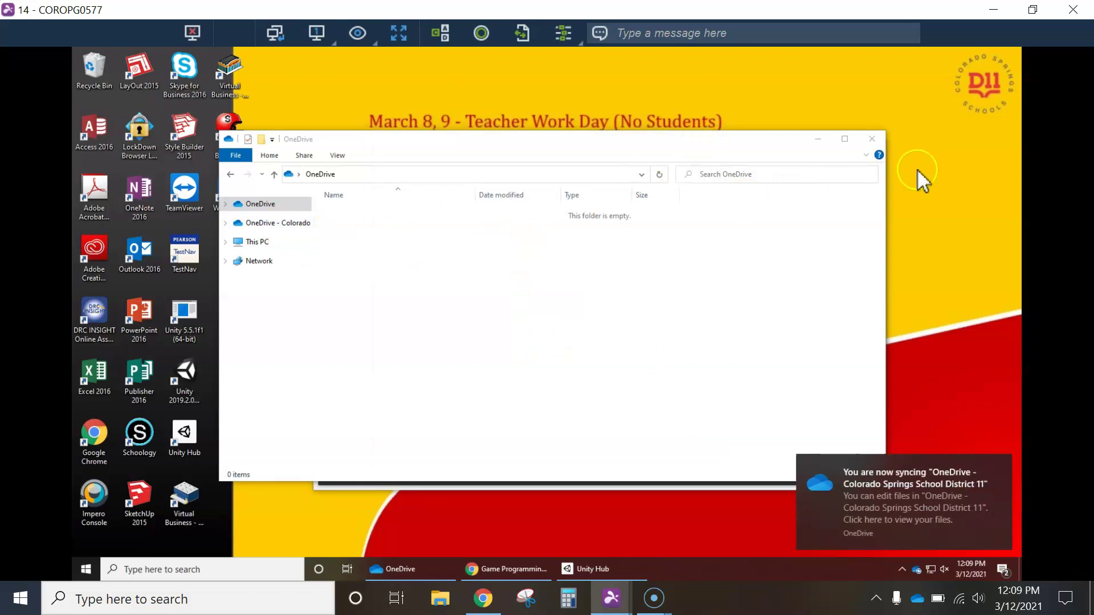
click(873, 140)
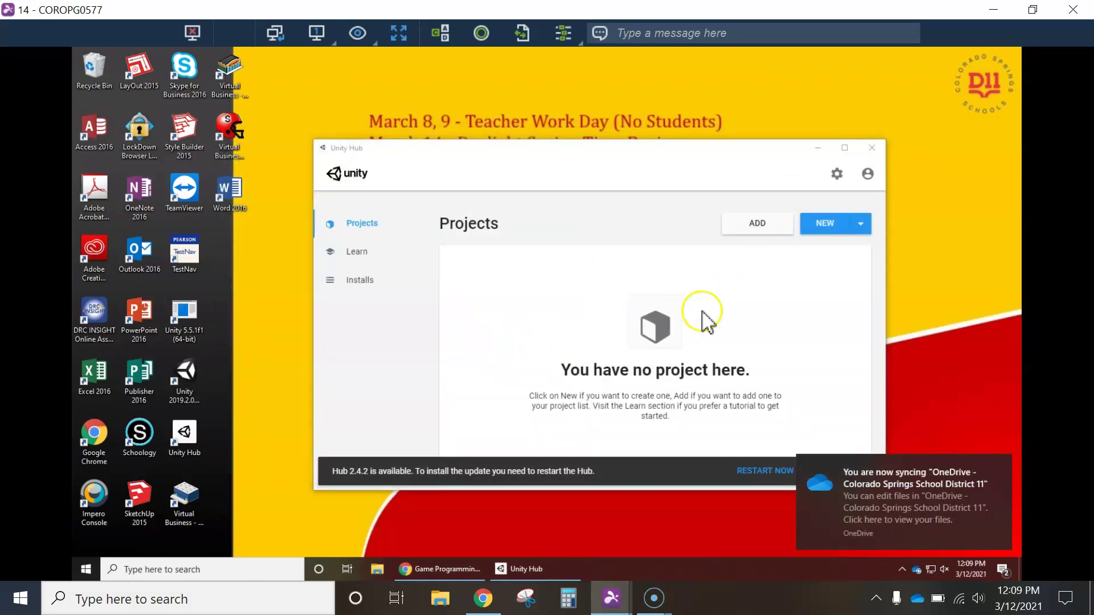
Step: Start a new Unity 2019.2.0a7 project and name it "Prototype 1"
click(830, 226)
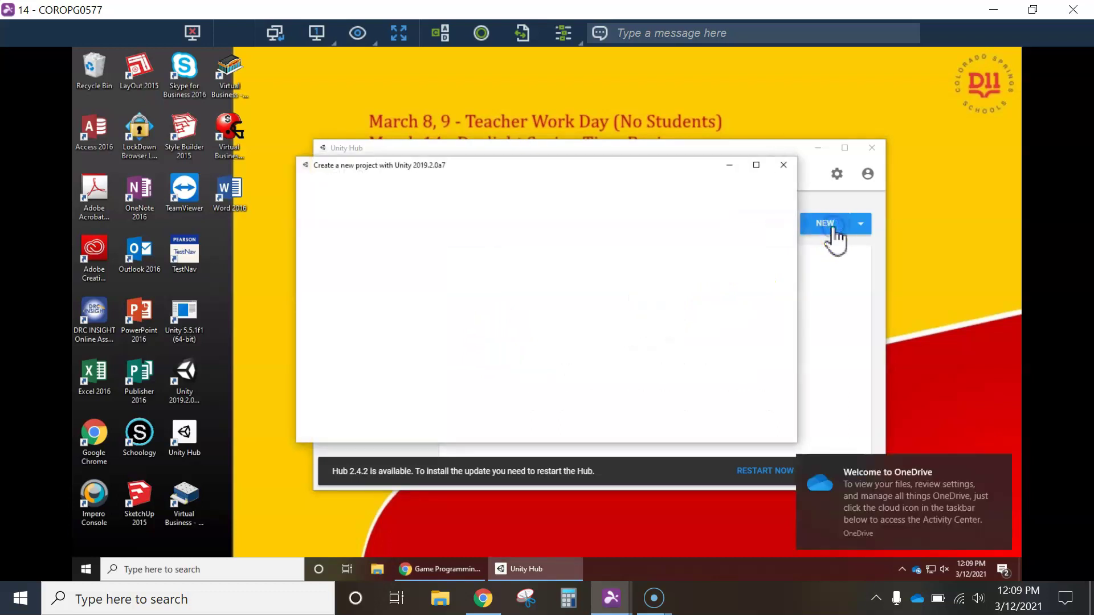
click(831, 227)
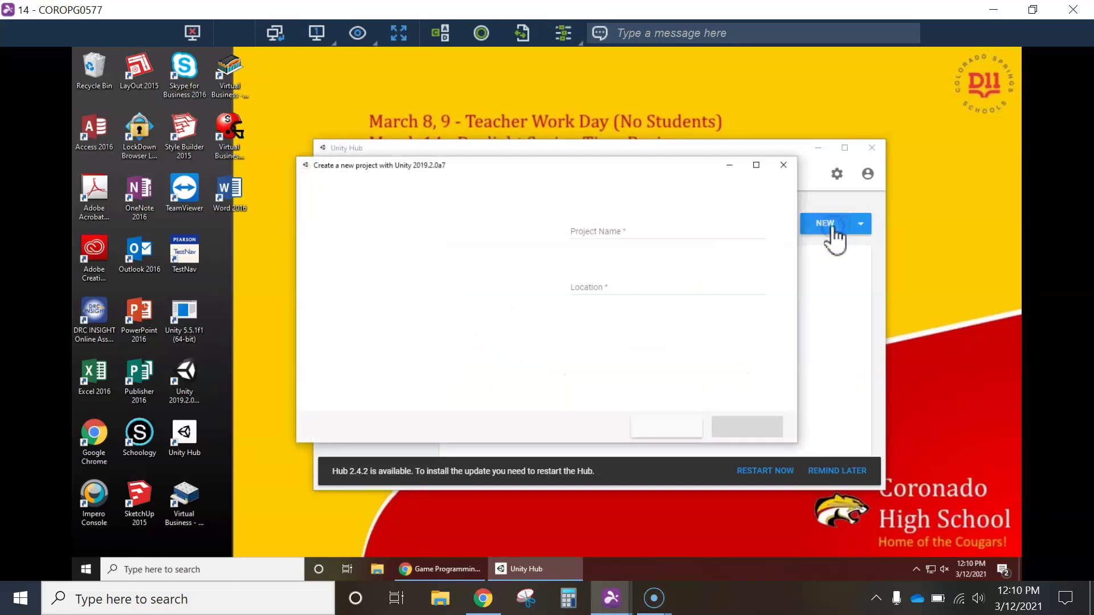
drag(649, 231, 564, 233)
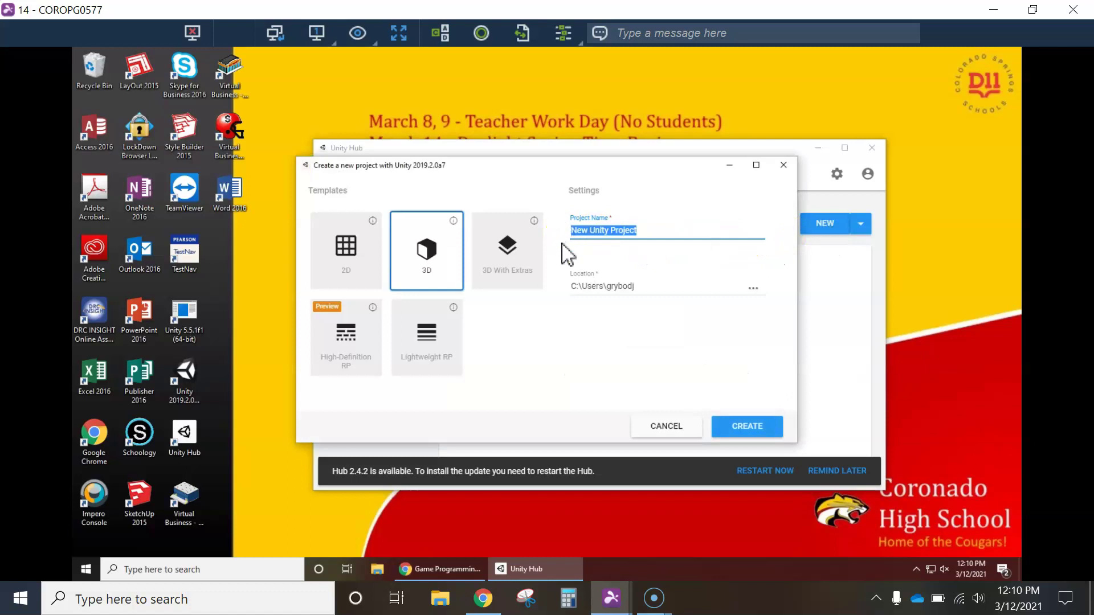
text(Prototype 1)
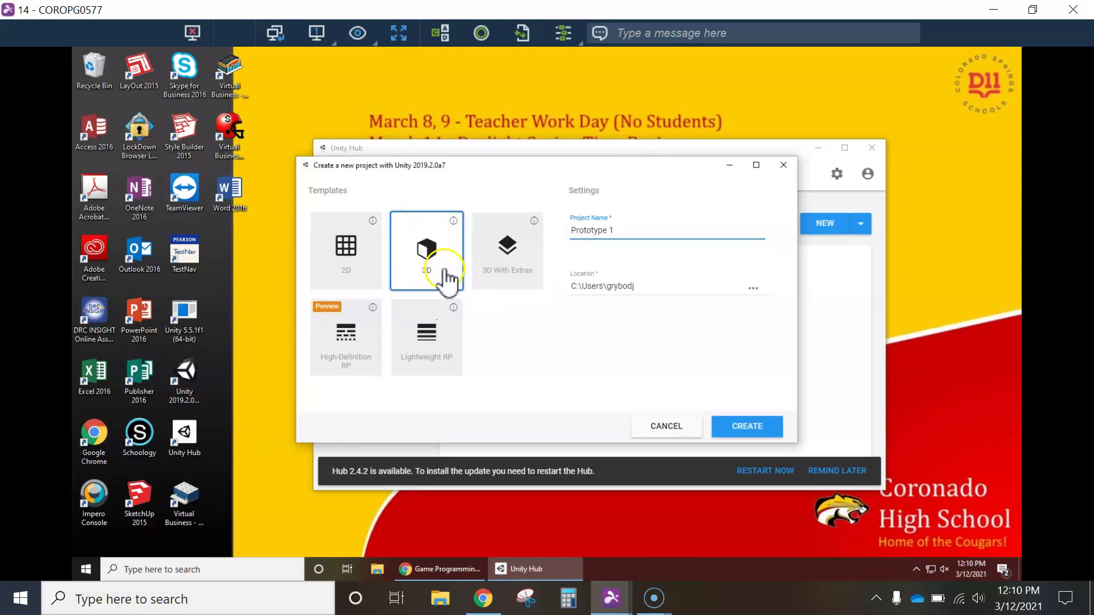
Step: While choosing the project location, create a "Game Programming" folder in OneDrive - Colorado Springs School District 11 and open it
click(753, 290)
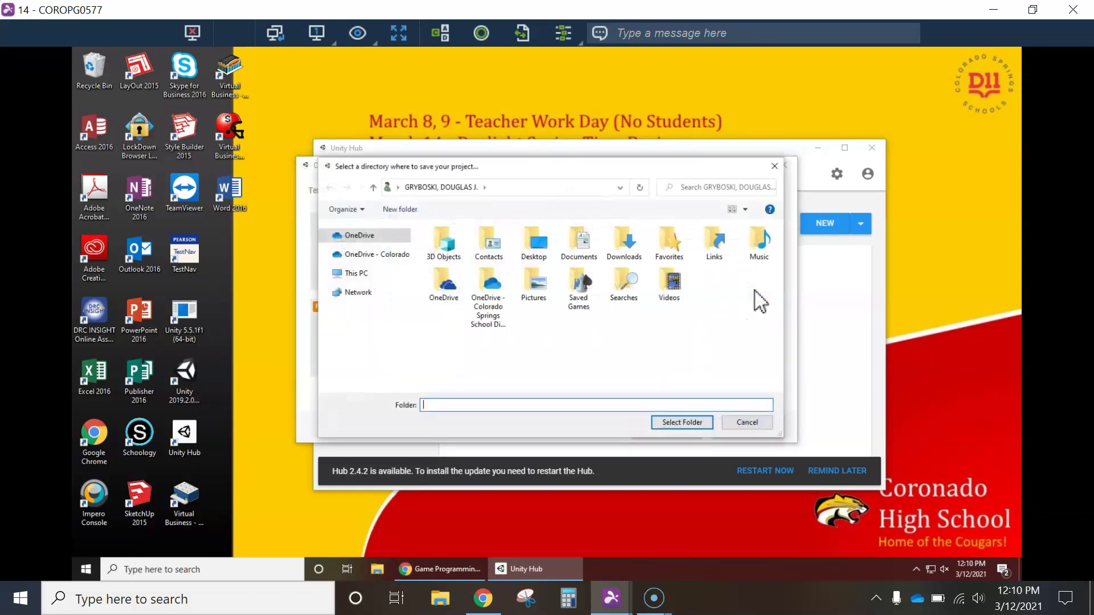
click(366, 256)
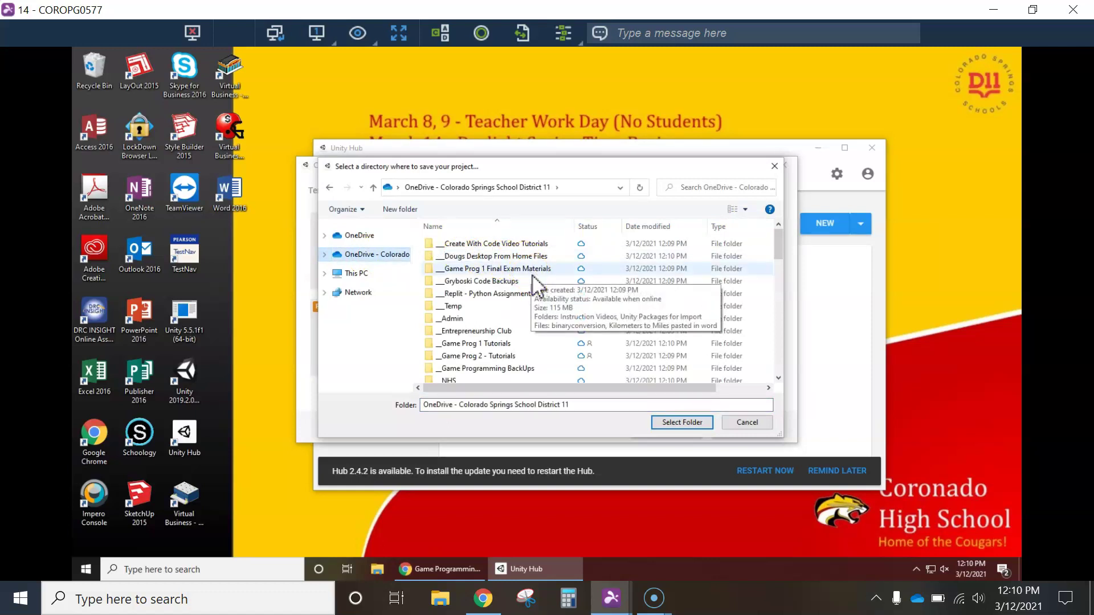
click(516, 331)
key(Up)
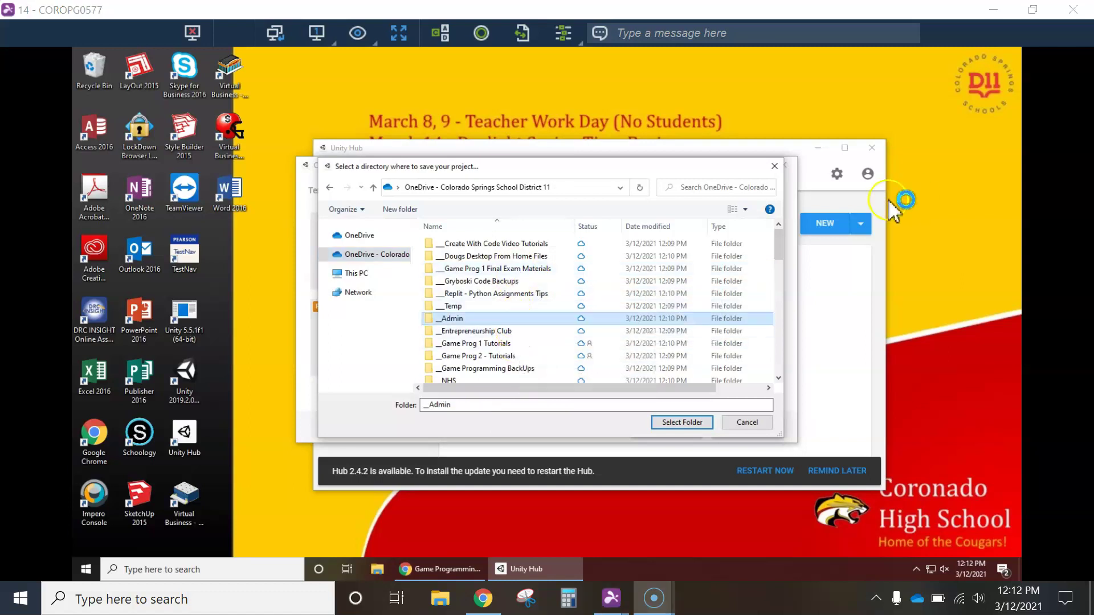
click(398, 211)
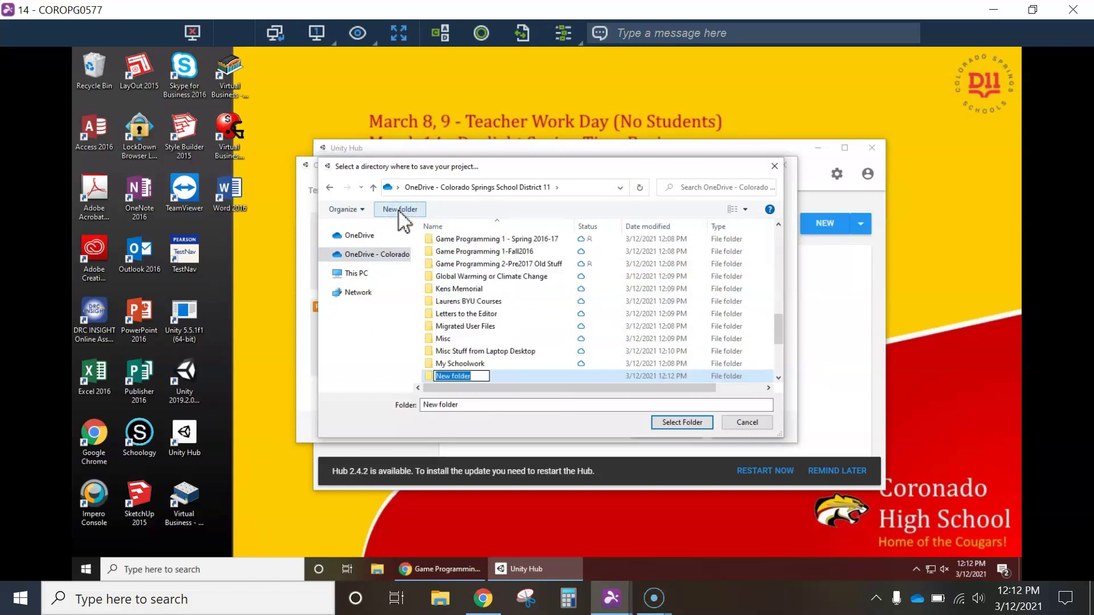
text(Game Programmi)
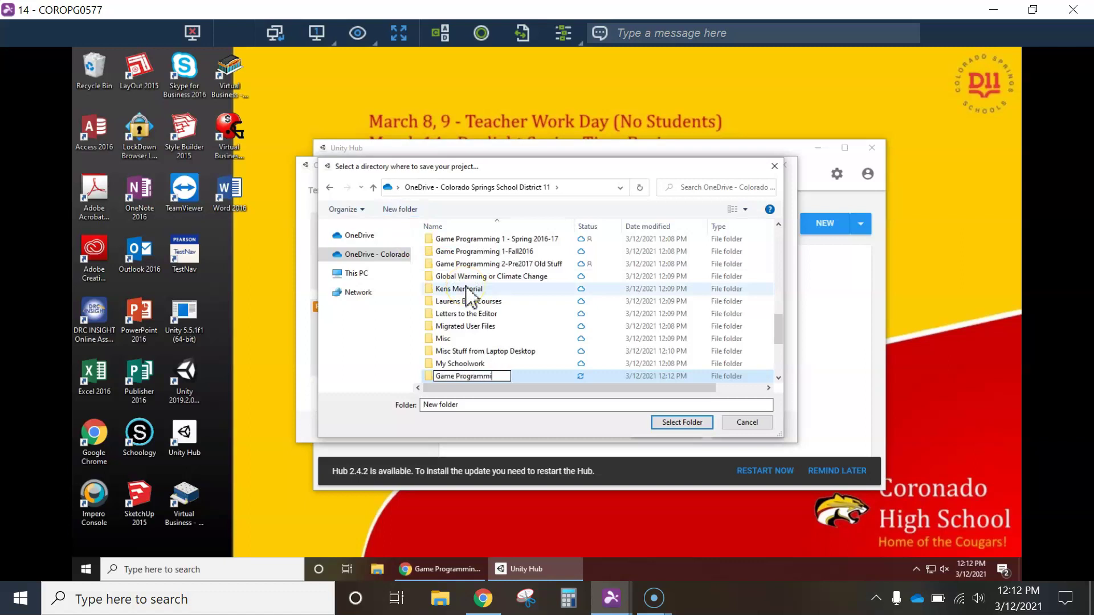
key(Return)
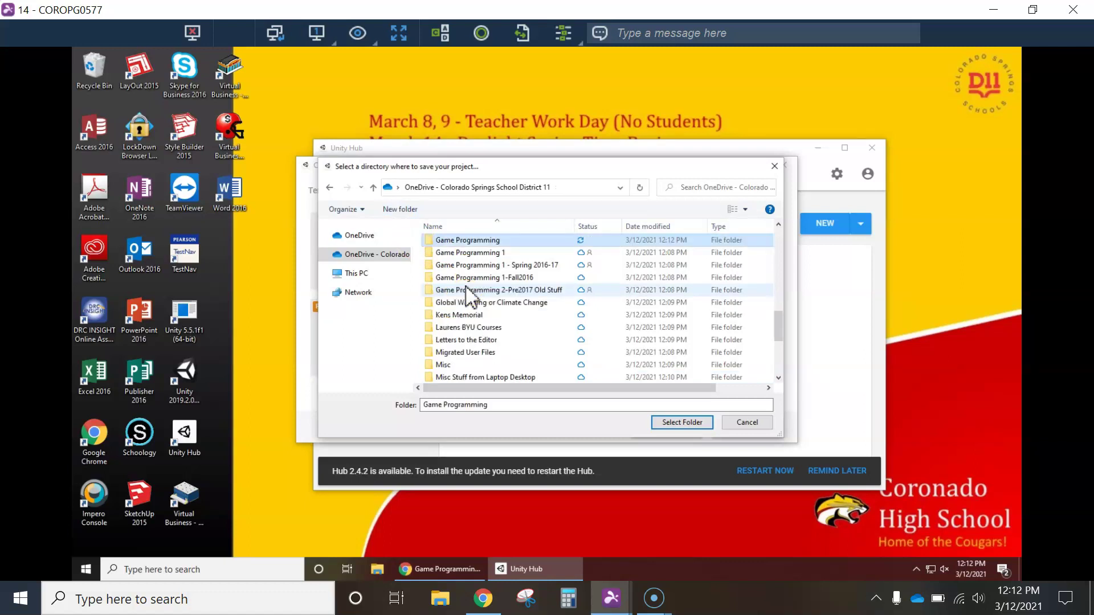
double_click(441, 240)
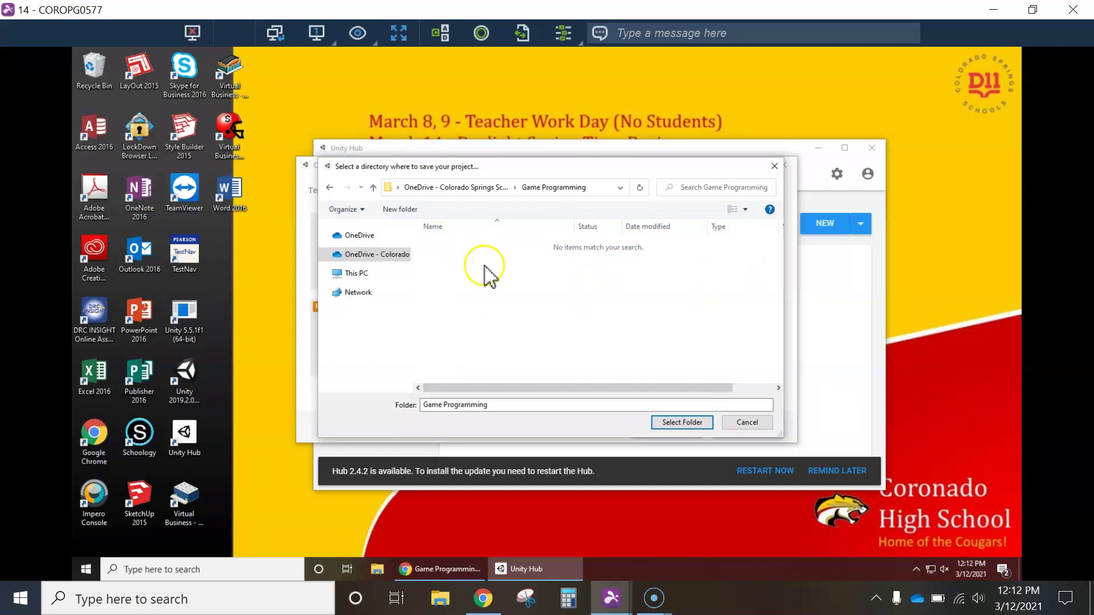
Step: Create a "Unity" folder inside Game Programming, select it as the project location and create the project
click(400, 209)
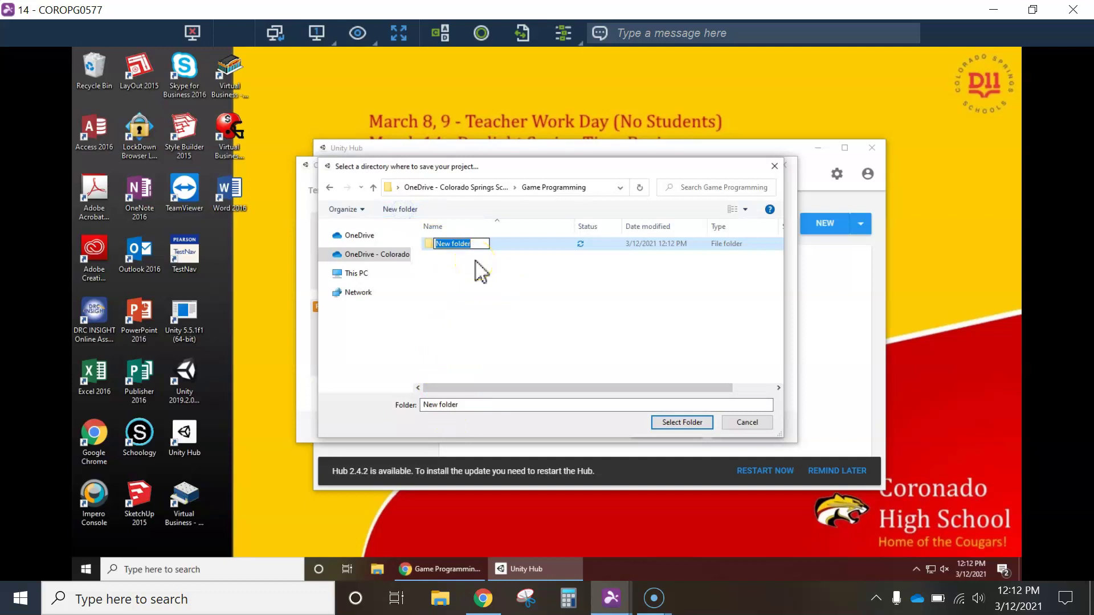
click(476, 262)
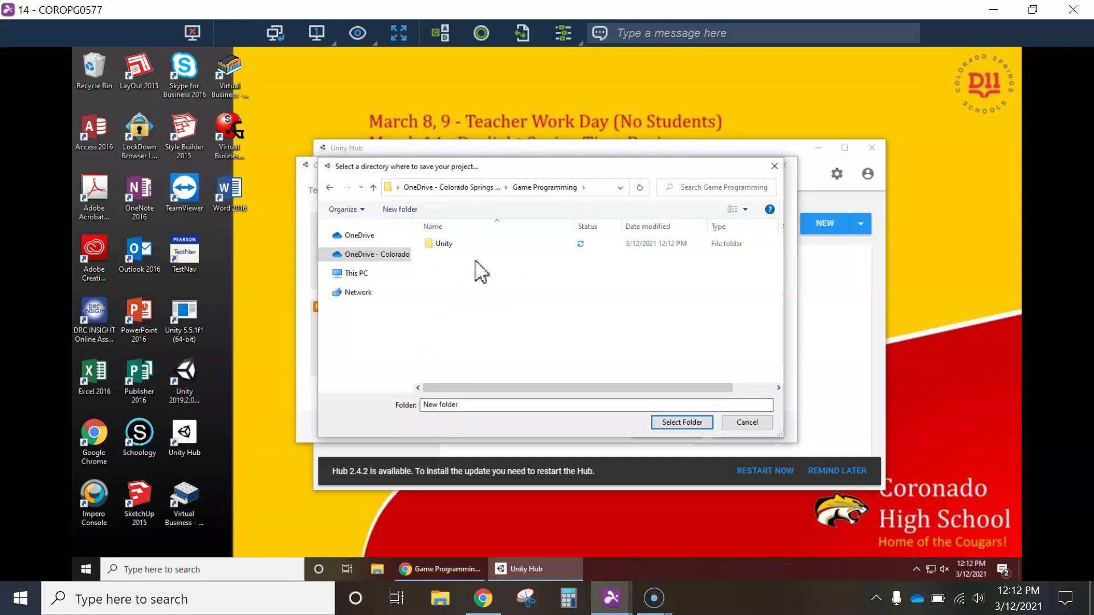
double_click(434, 244)
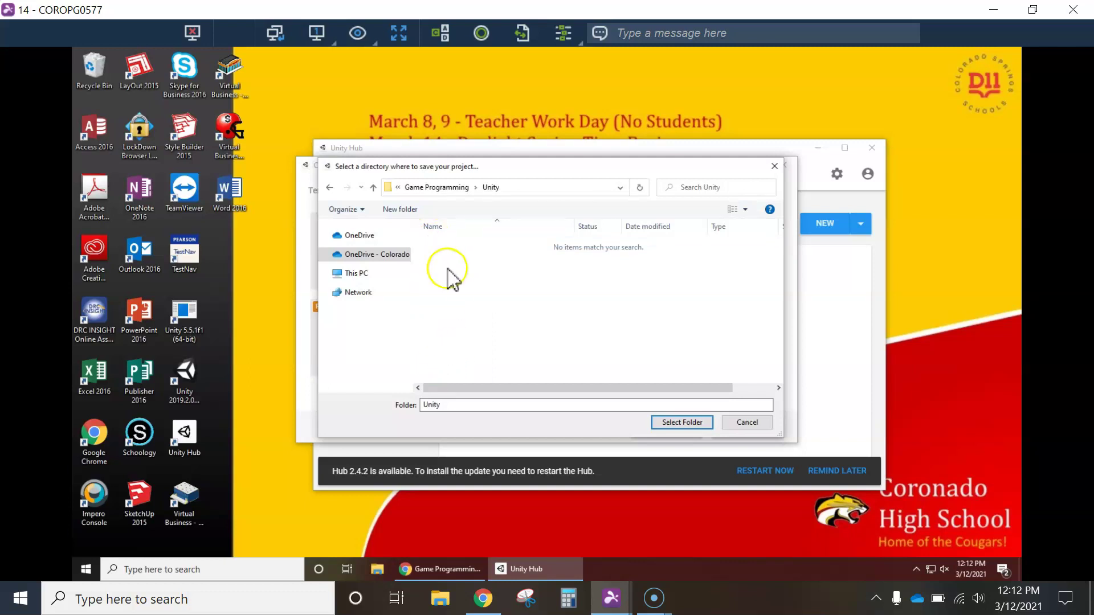
click(671, 424)
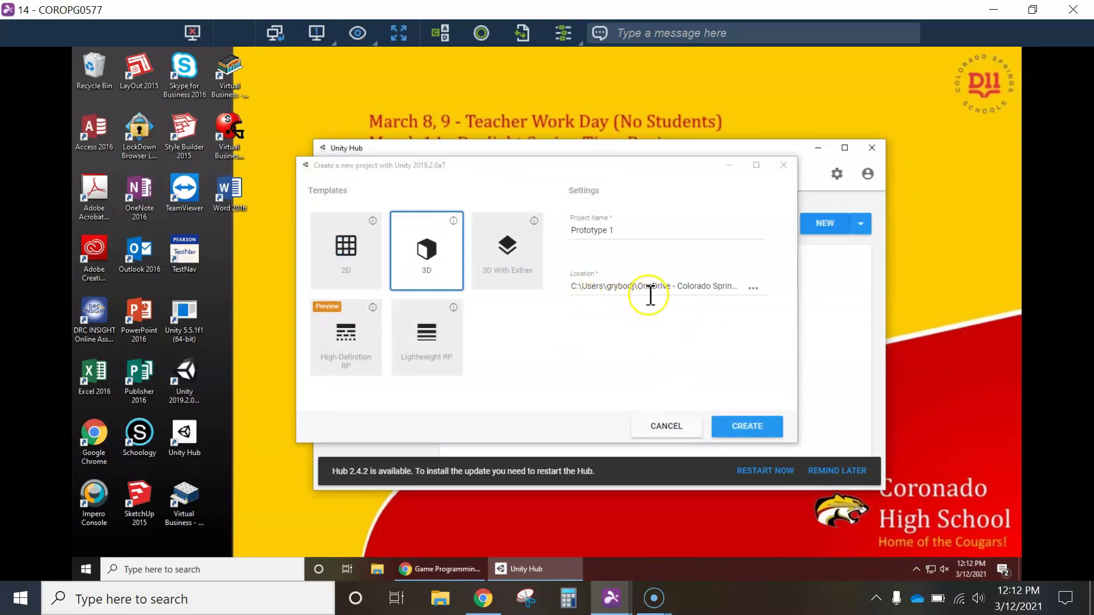
click(735, 427)
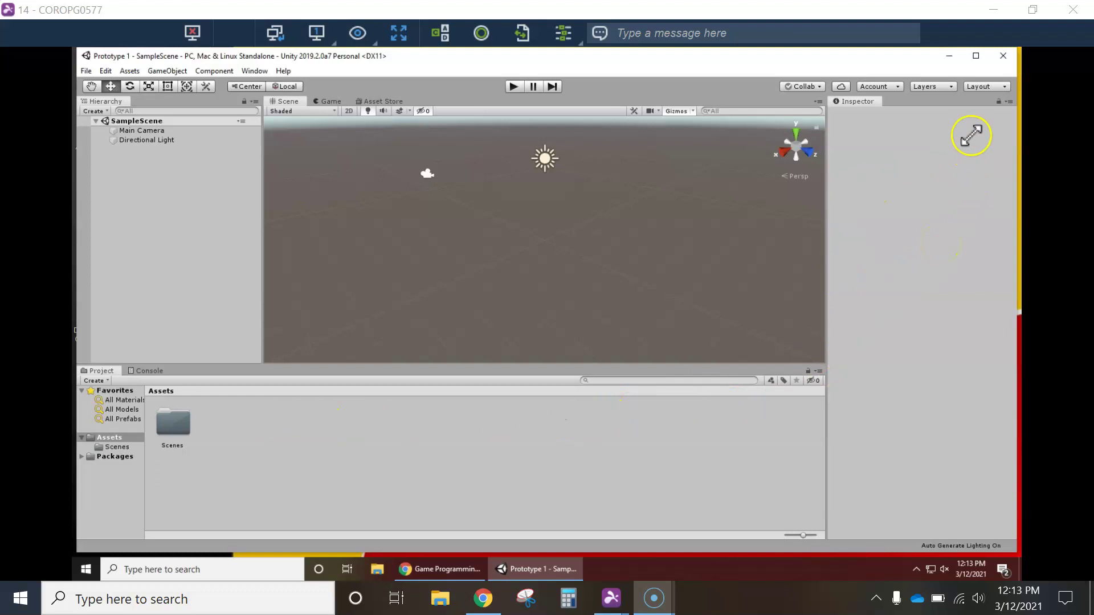
click(1003, 87)
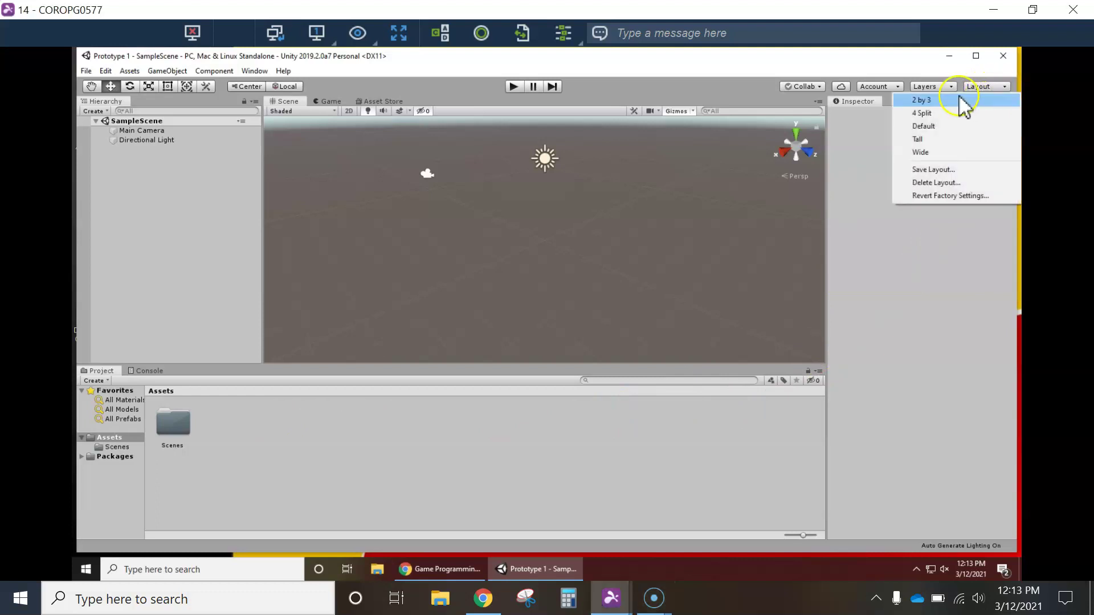
click(920, 260)
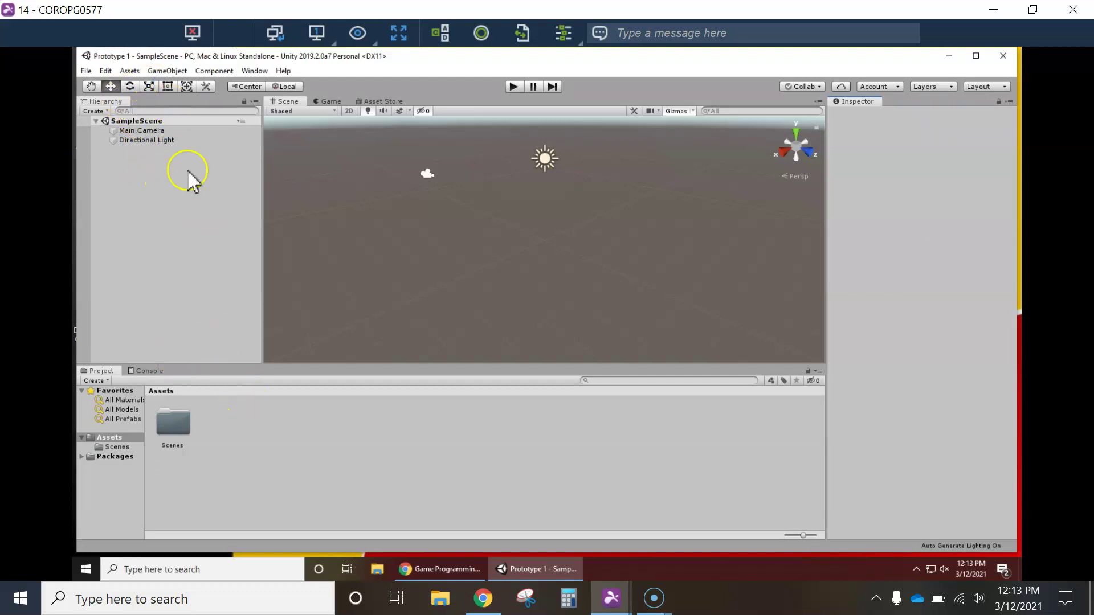
Step: Save the SampleScene of the Prototype 1 project
click(86, 71)
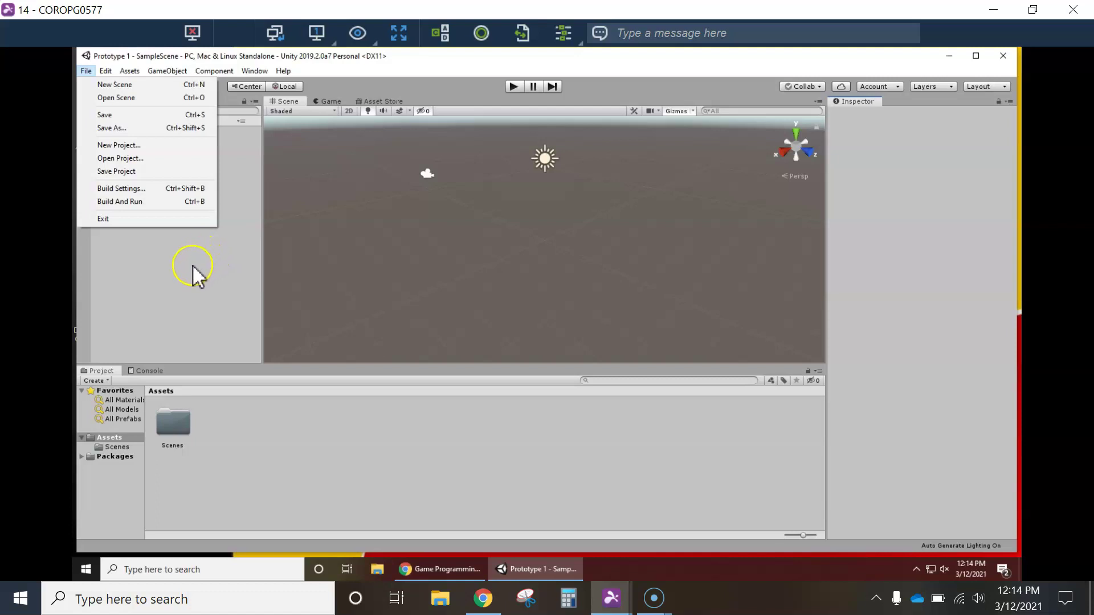
click(108, 119)
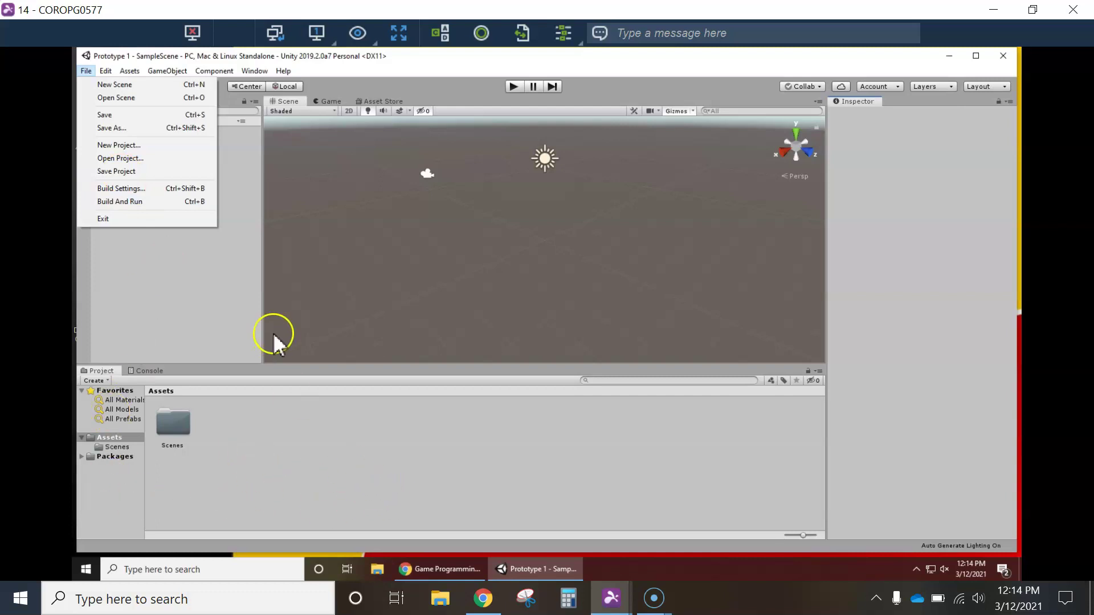
click(105, 114)
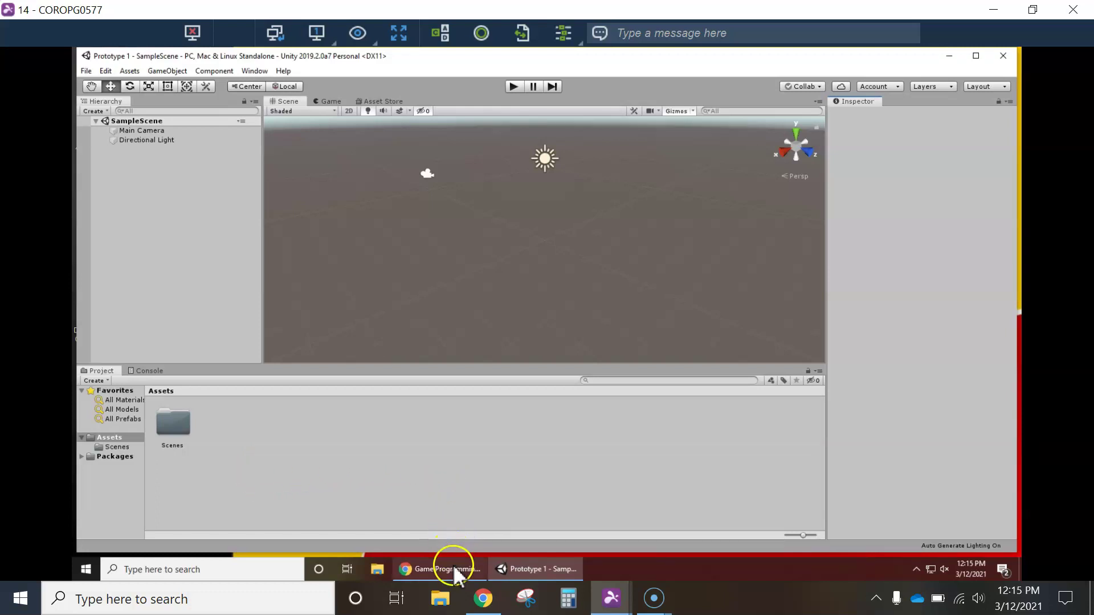
Step: Switch to Schoology in Chrome and download Prototype-1_Starter-Files.unitypackage from the "Unity Project Files - Assets to be Imported" page
mouse_move(447, 577)
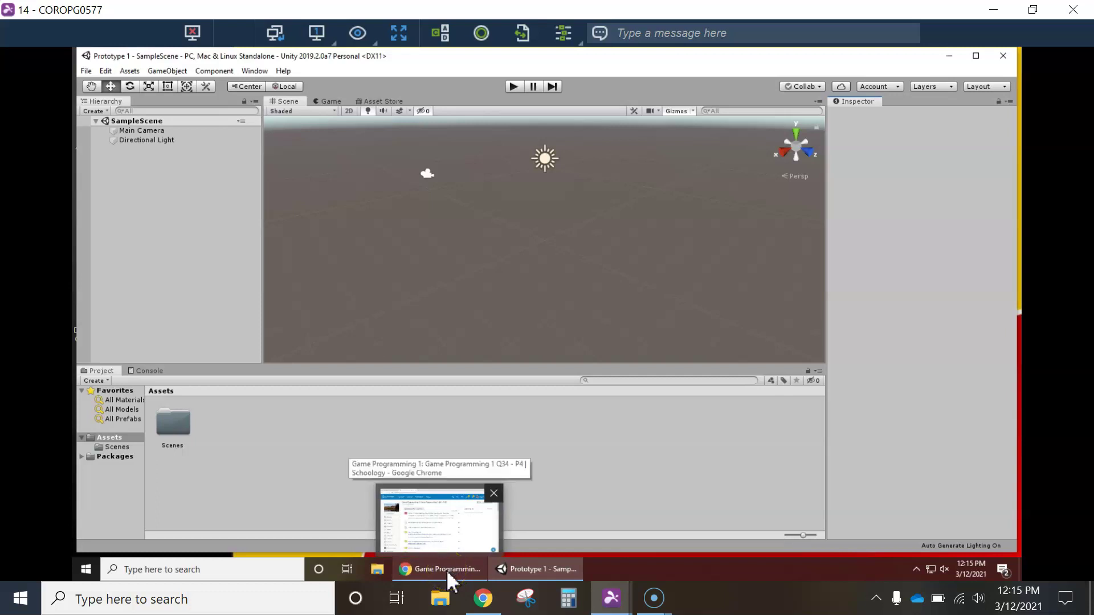
click(447, 571)
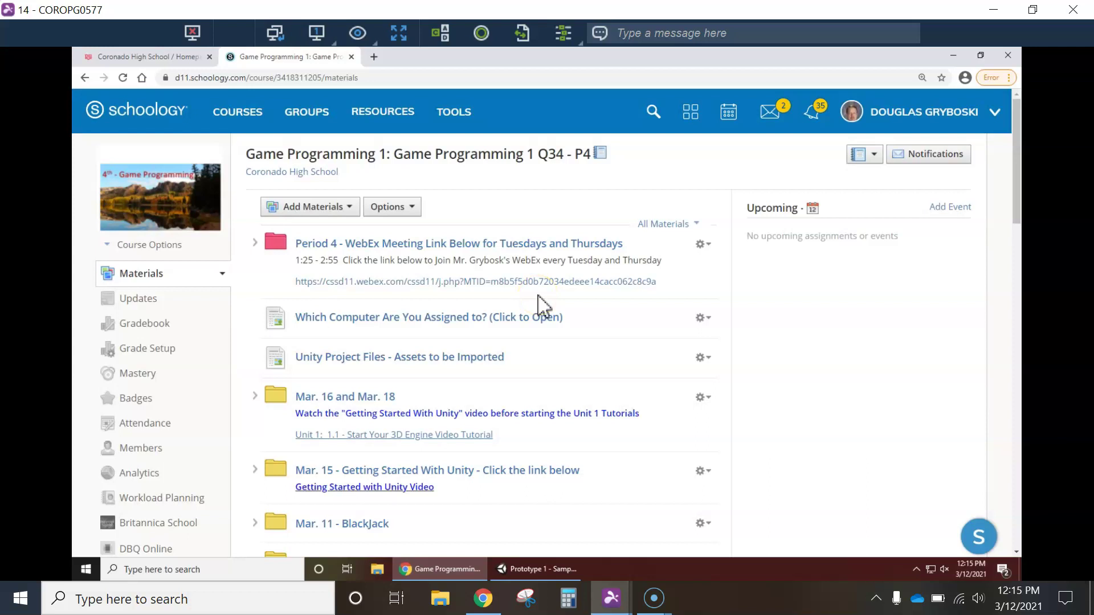
click(202, 215)
scroll(518, 217, down, 2)
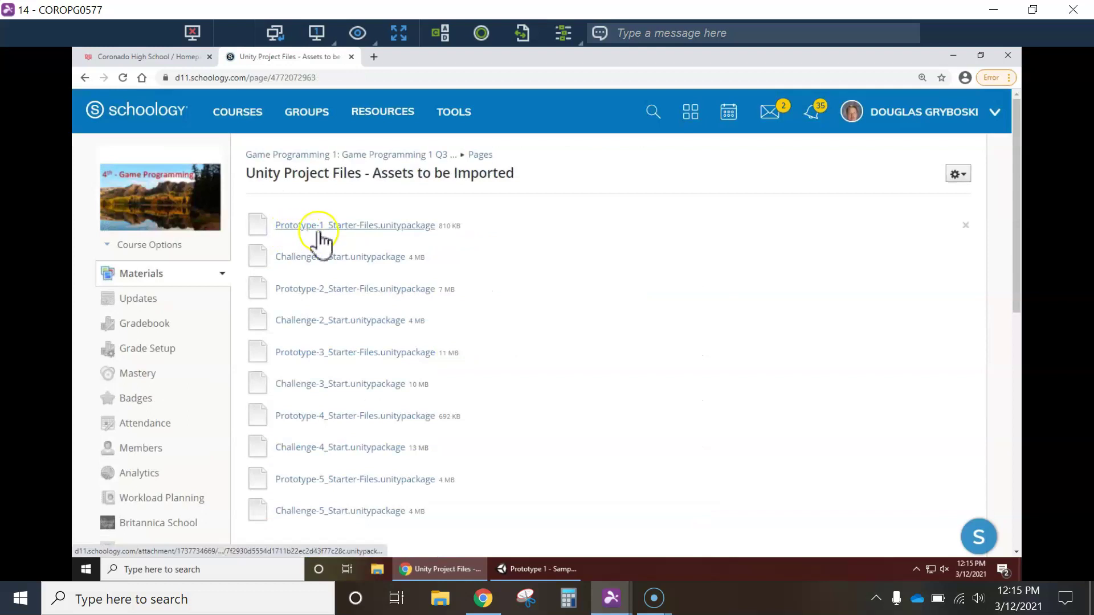
click(370, 226)
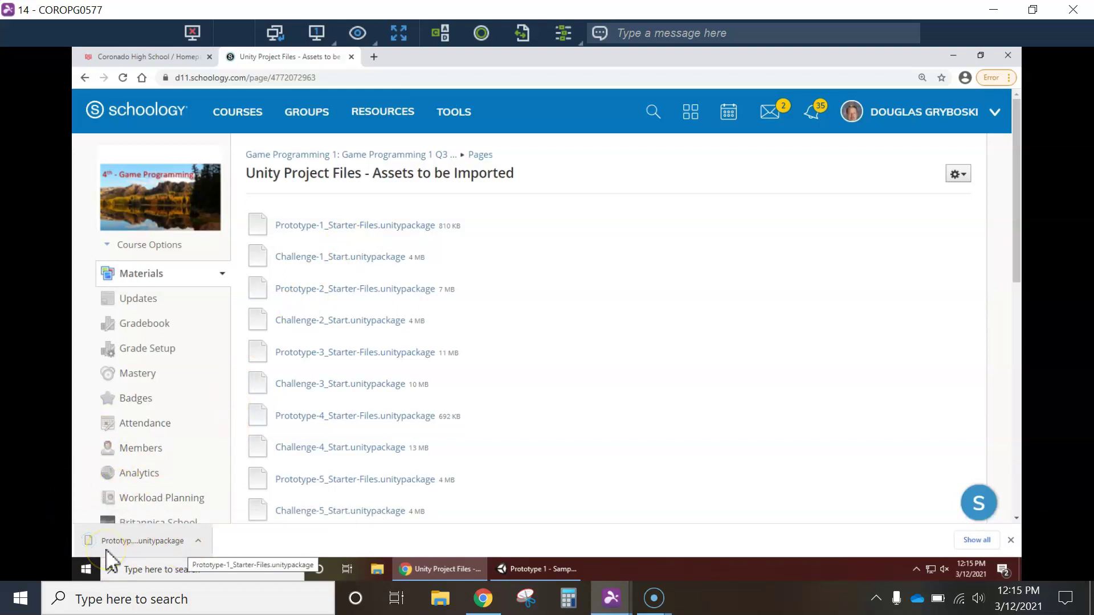
Step: Check the Downloads folder in File Explorer for the Prototype 1 starter package, and close the window
click(373, 568)
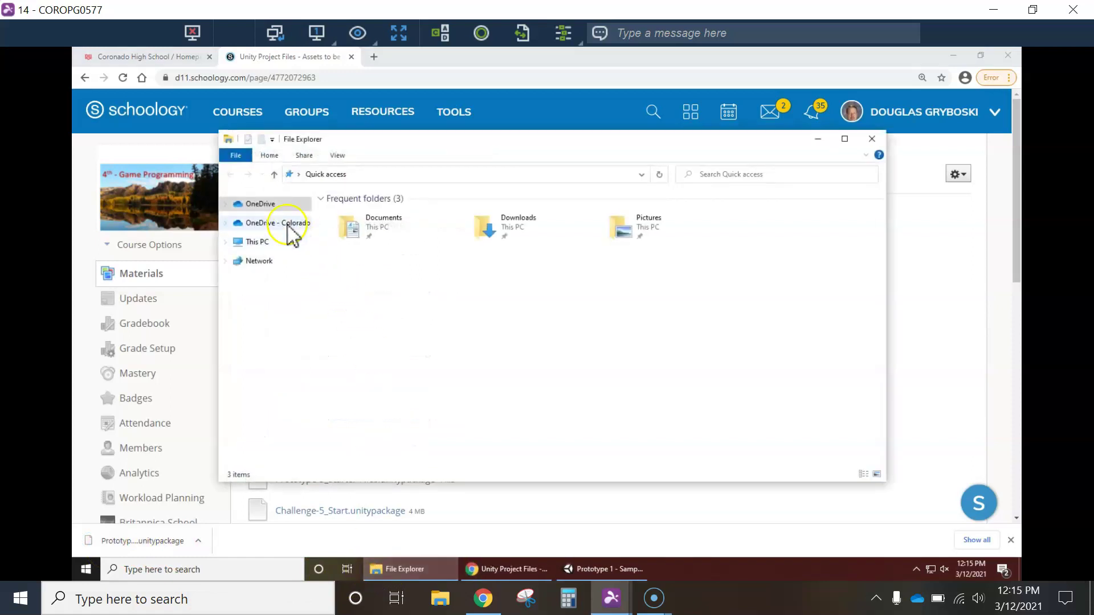
click(227, 241)
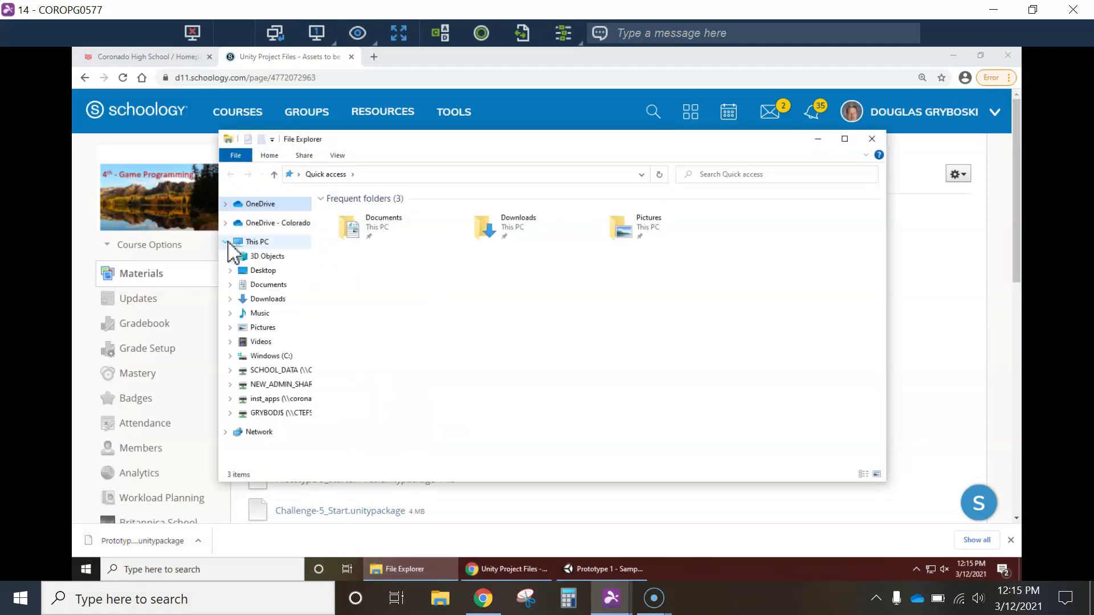
click(279, 299)
click(378, 264)
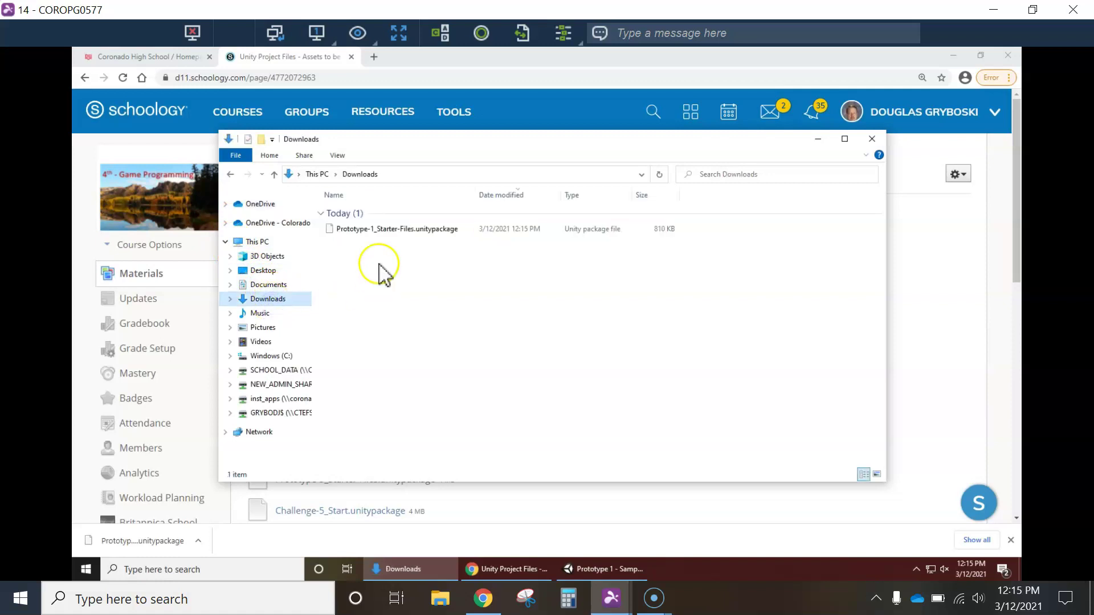
click(873, 139)
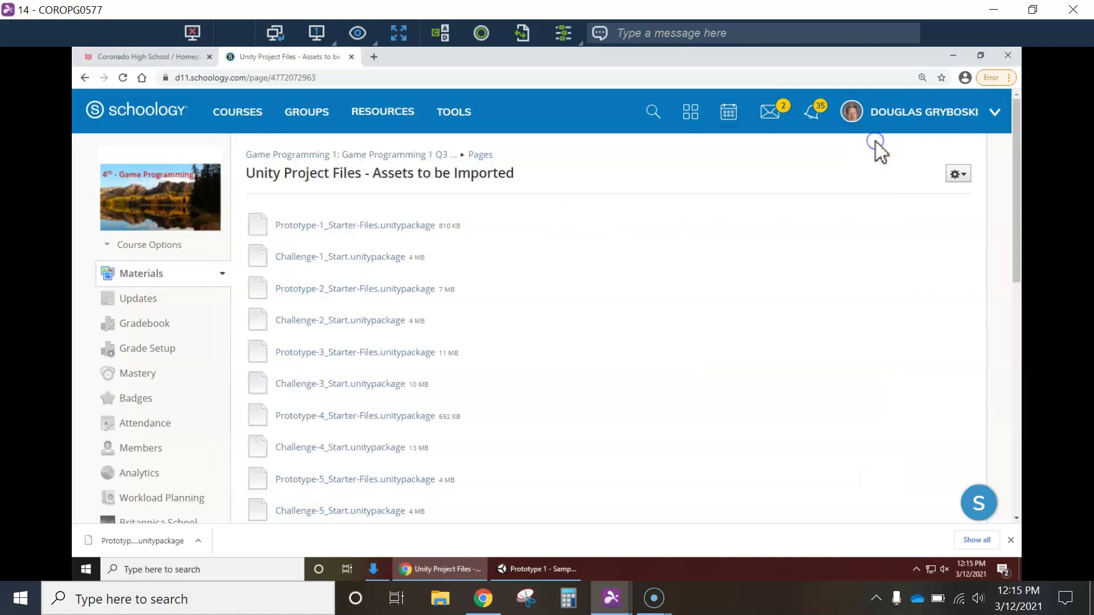
Step: Switch to the Prototype 1 project in Unity and import all of Prototype-1_Starter-Files.unitypackage from Downloads as a custom package
click(532, 569)
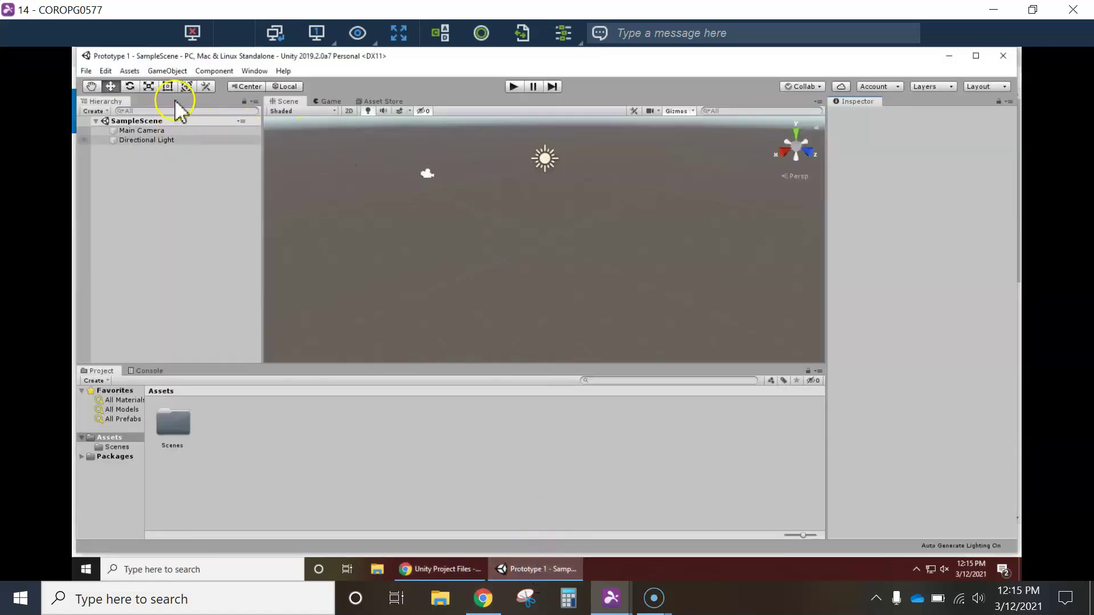
click(129, 71)
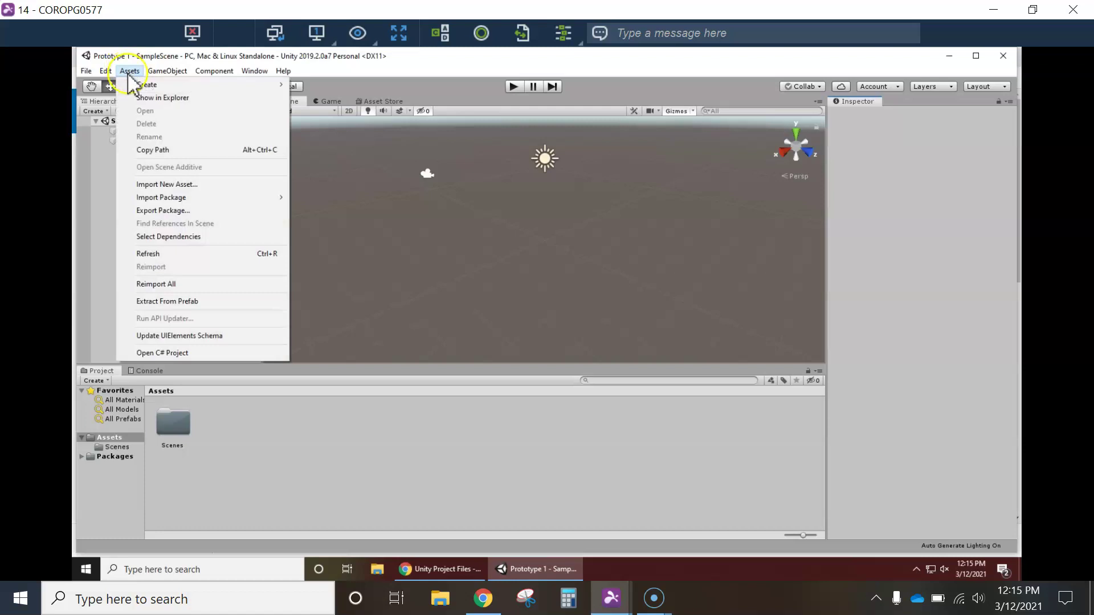
mouse_move(140, 199)
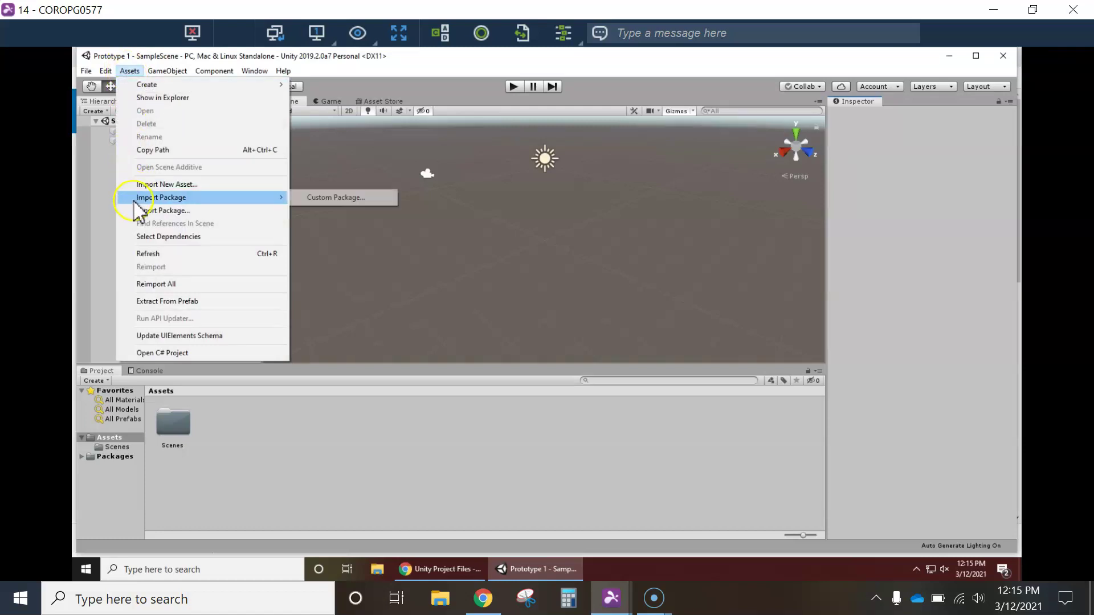
click(322, 198)
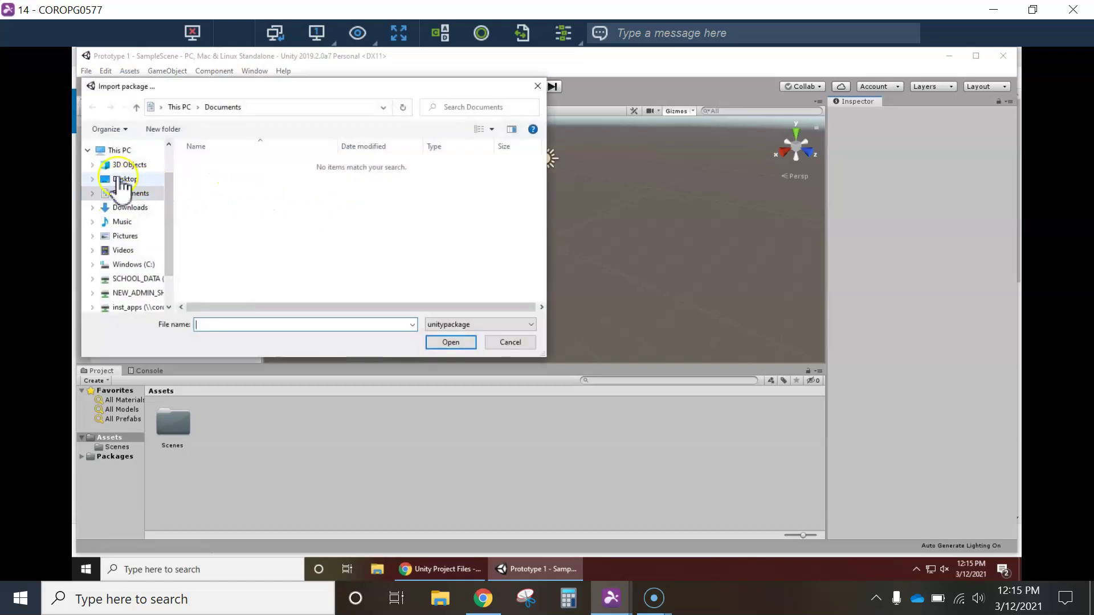
click(129, 208)
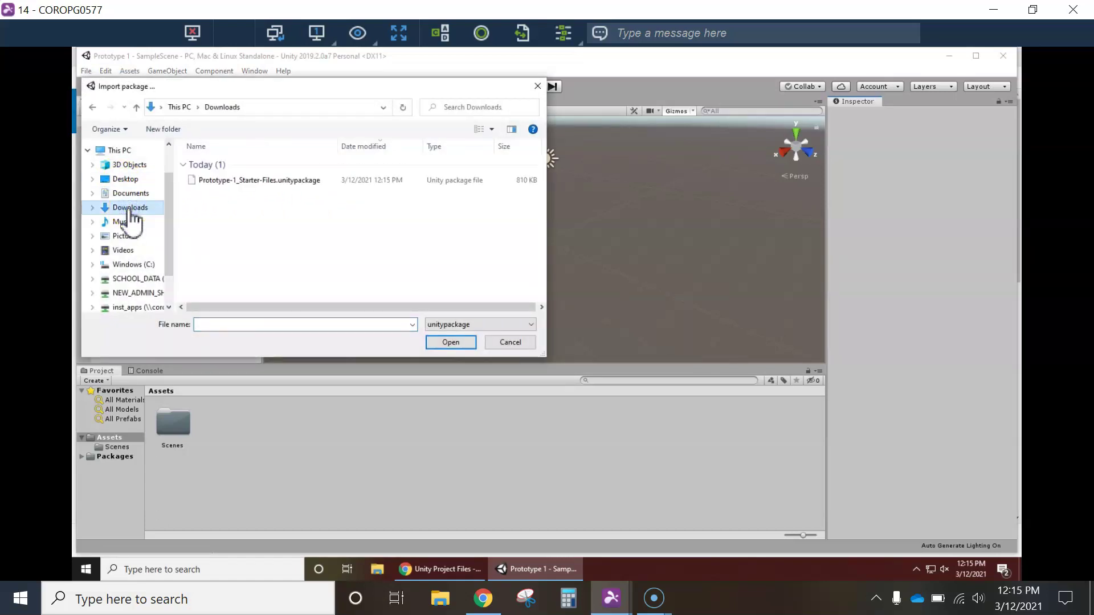
click(242, 181)
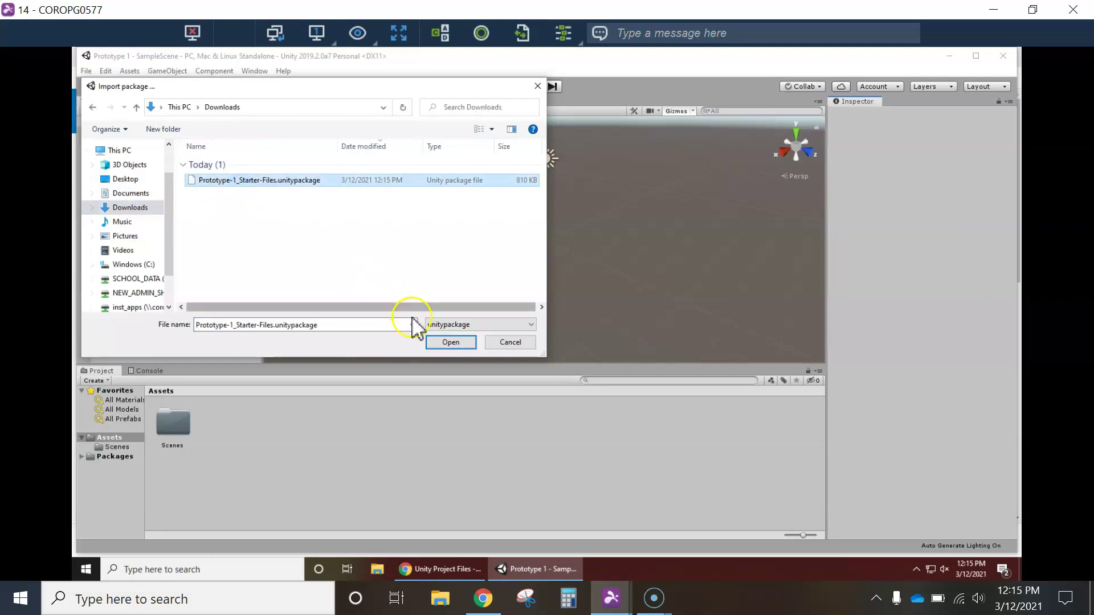
click(440, 344)
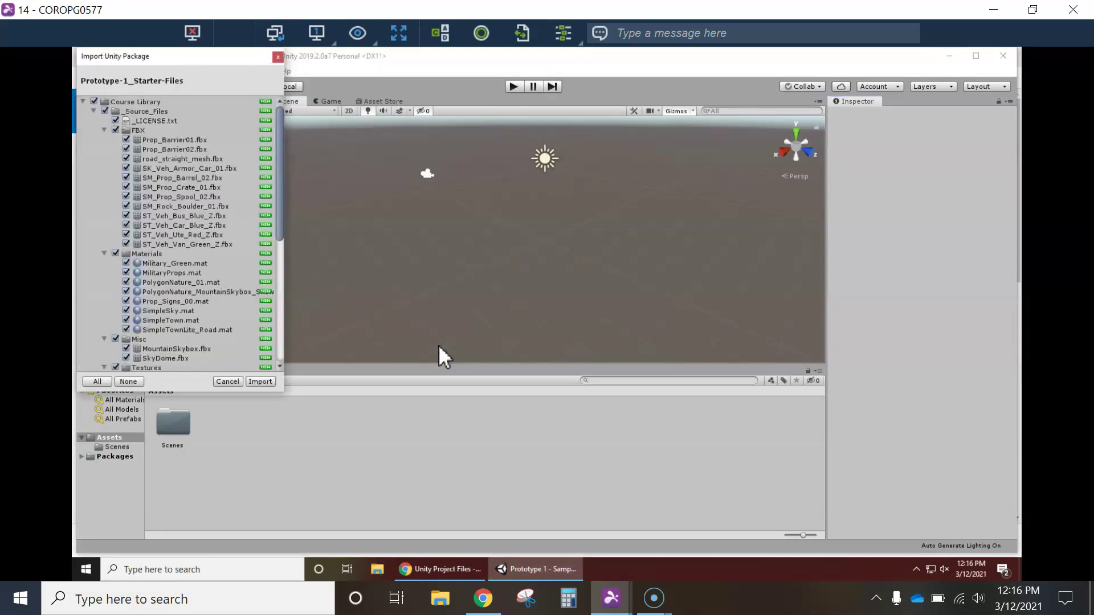
click(260, 381)
Step: Expand the Course Library folder under Assets and widen the folder tree so the full folder names show
click(344, 442)
click(99, 371)
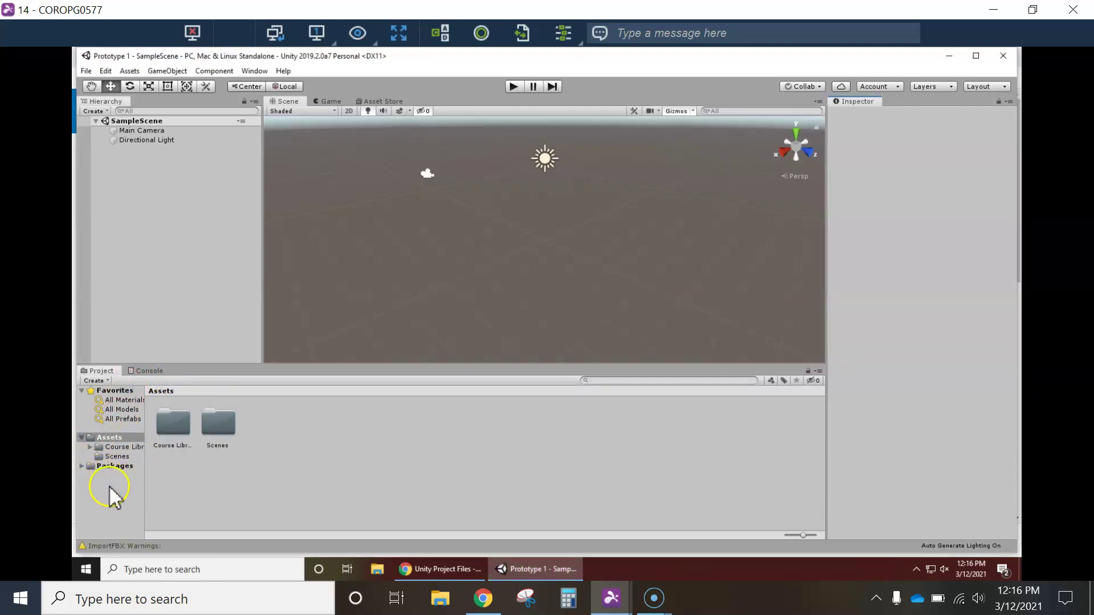
click(89, 447)
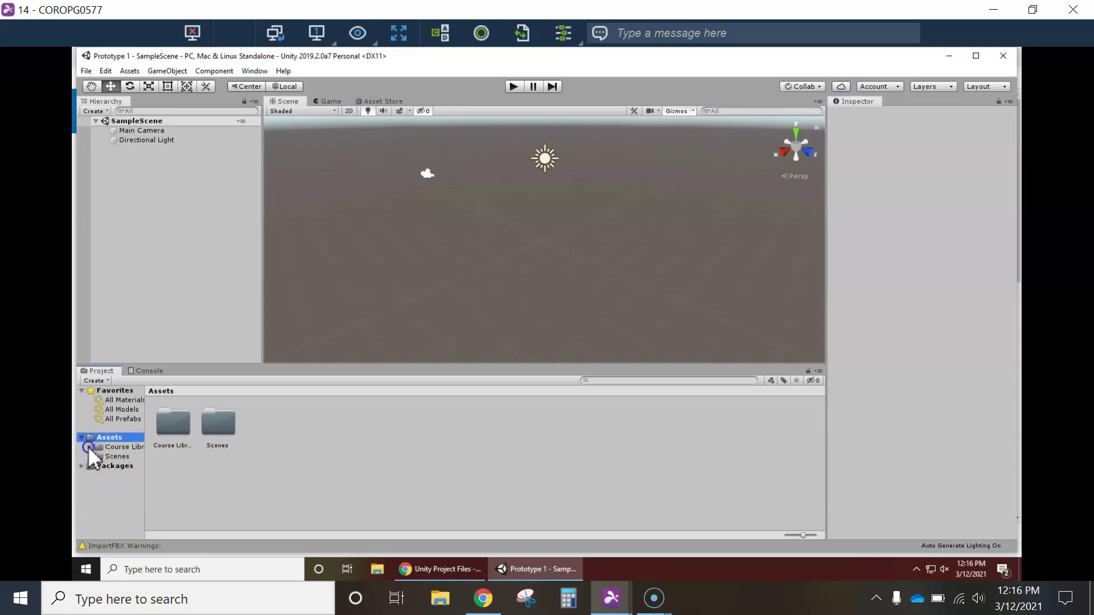
drag(147, 462, 230, 470)
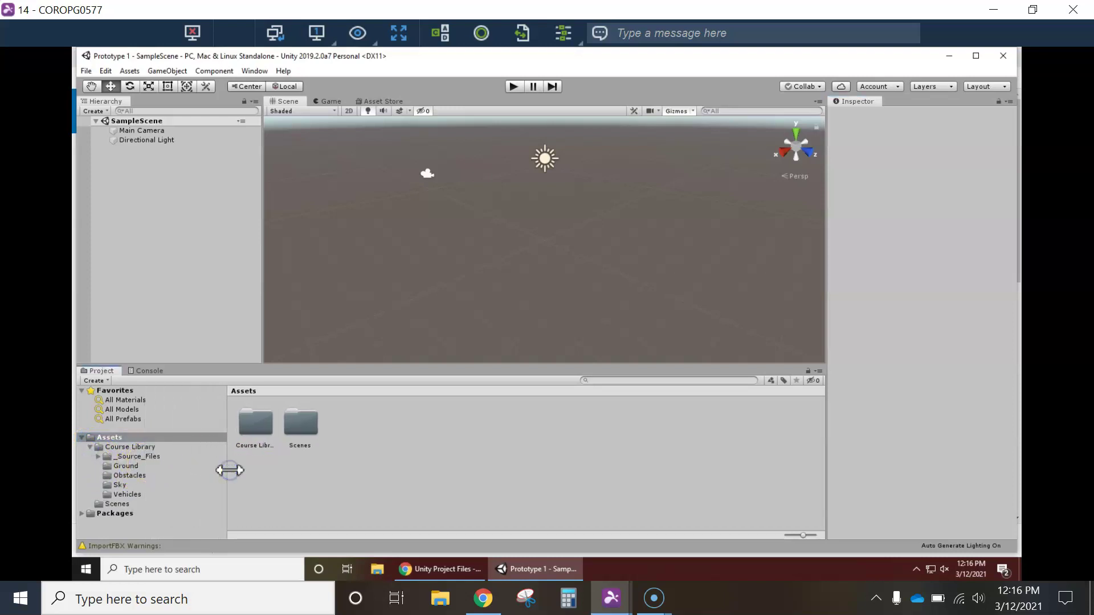
Step: Open the Prototype 1 scene from the Scenes folder and inspect the road in the Scene view
click(113, 502)
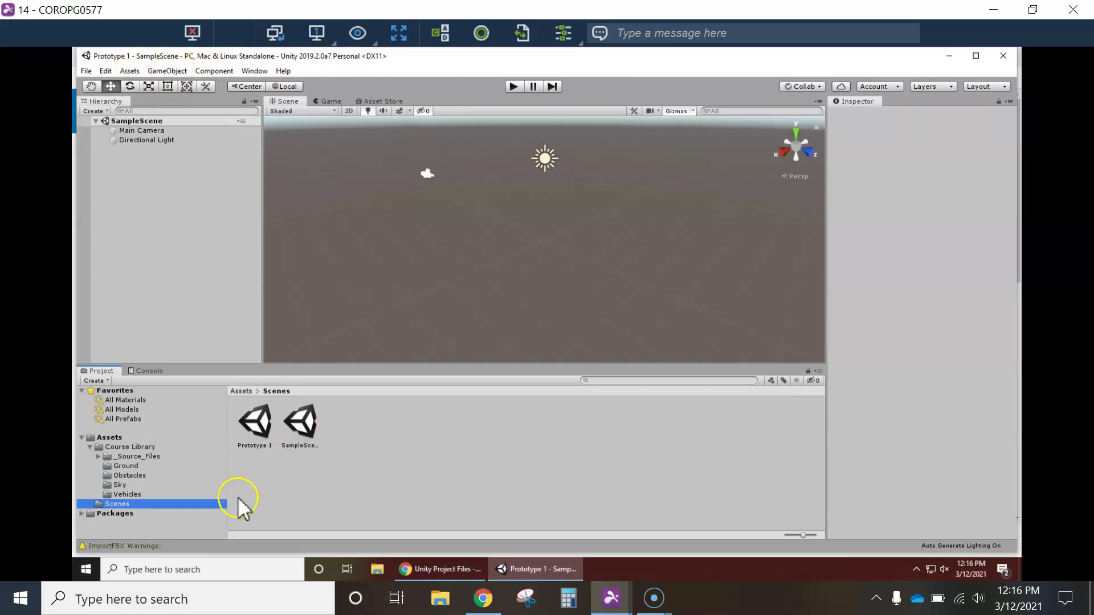
double_click(254, 444)
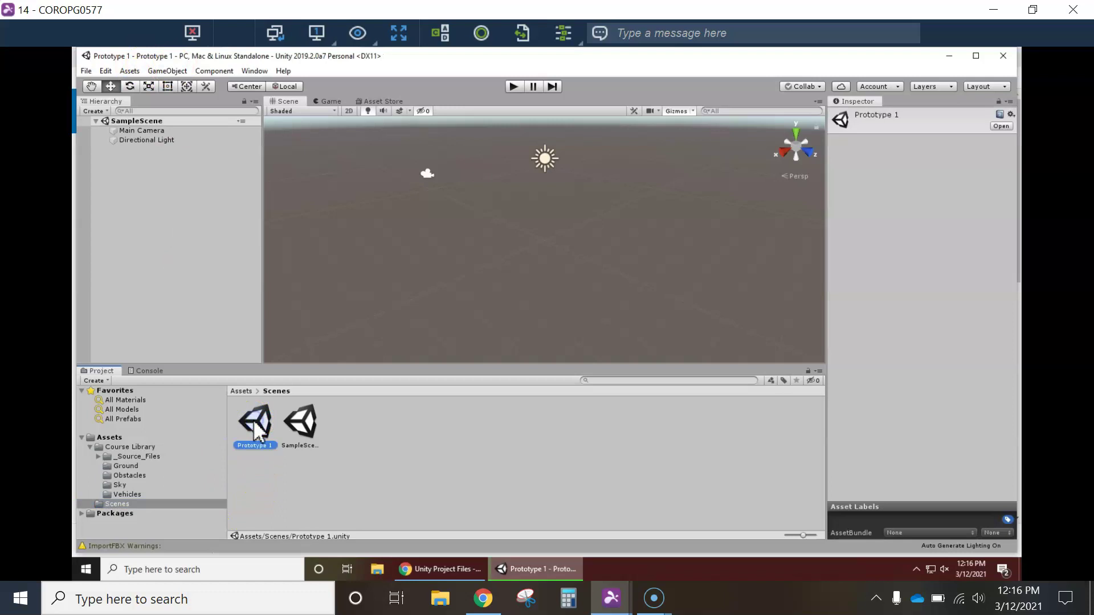
scroll(363, 218, down, 6)
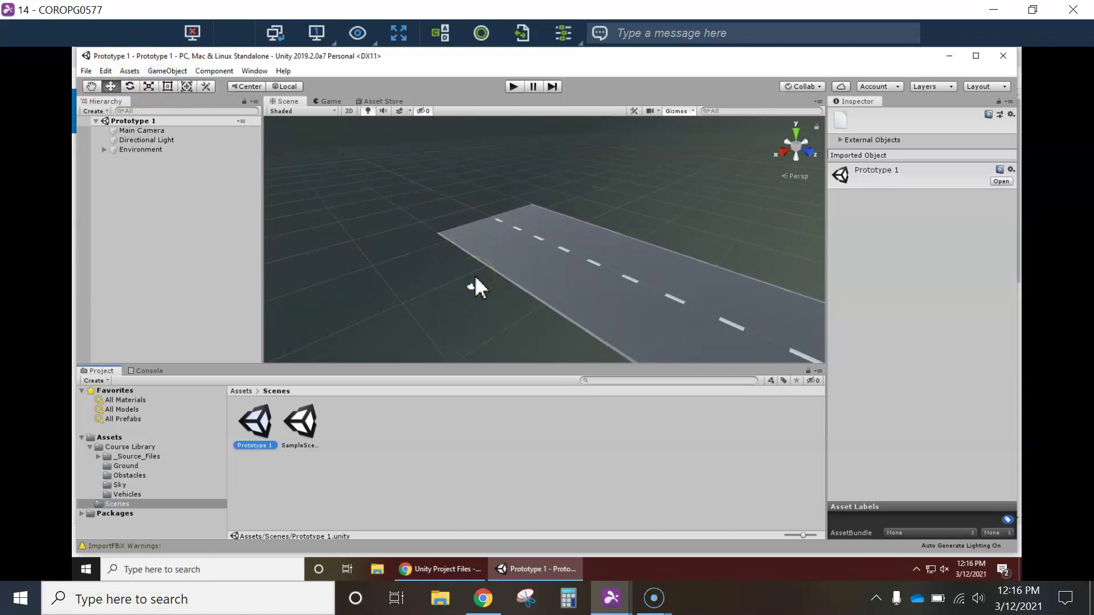
click(419, 281)
Step: Switch to Schoology in Chrome, open the Unit 1 "Start Your 3D Engine Video Tutorial" link from the Game Programming 1 materials, and dismiss the cookie banner
click(449, 568)
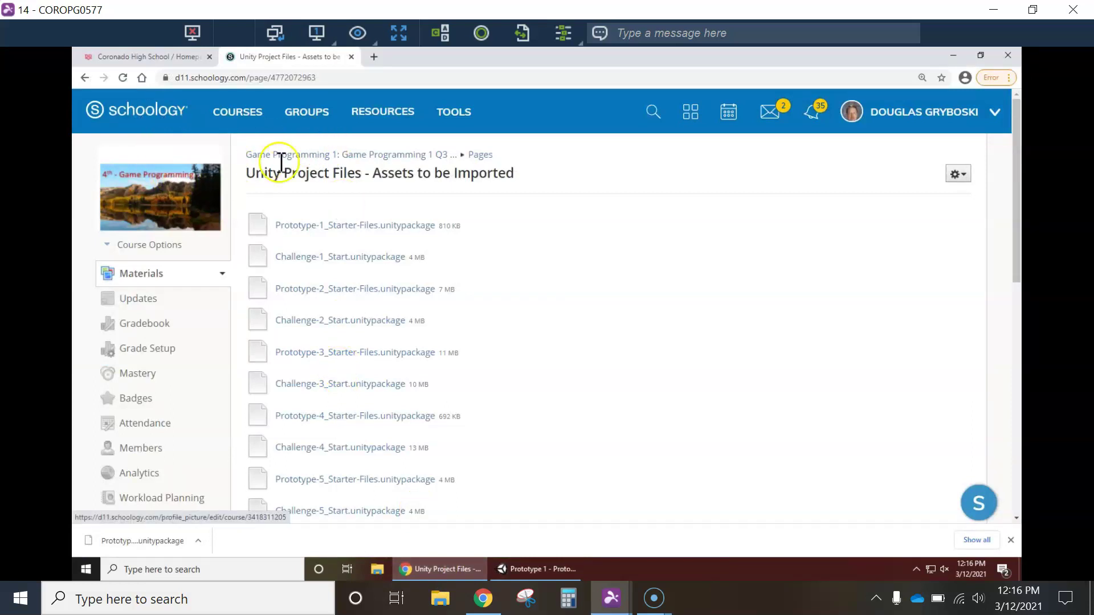
click(313, 157)
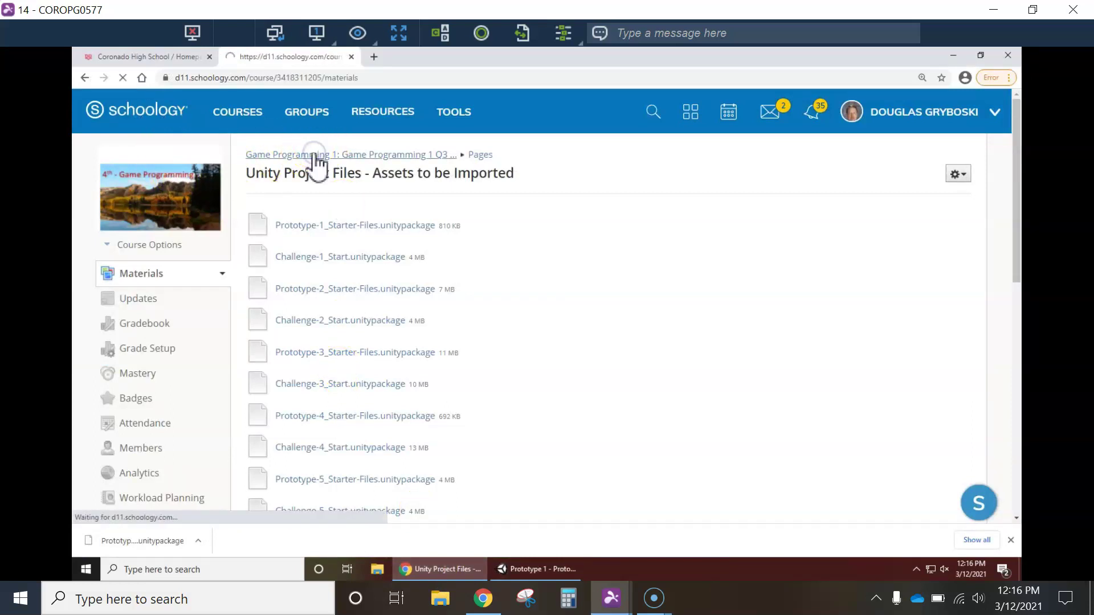
scroll(531, 347, down, 2)
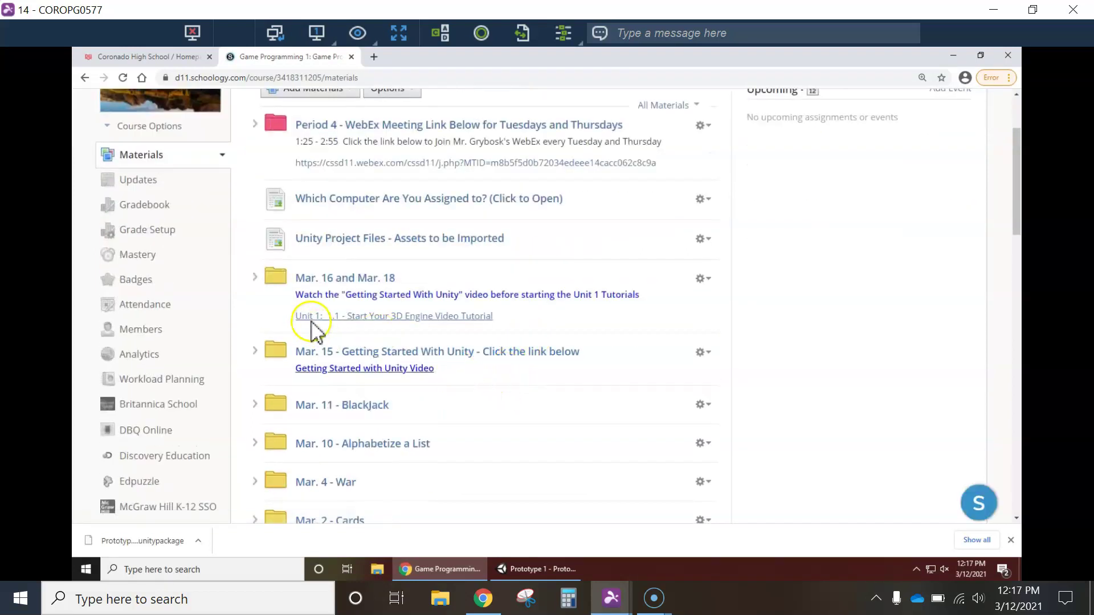
click(392, 319)
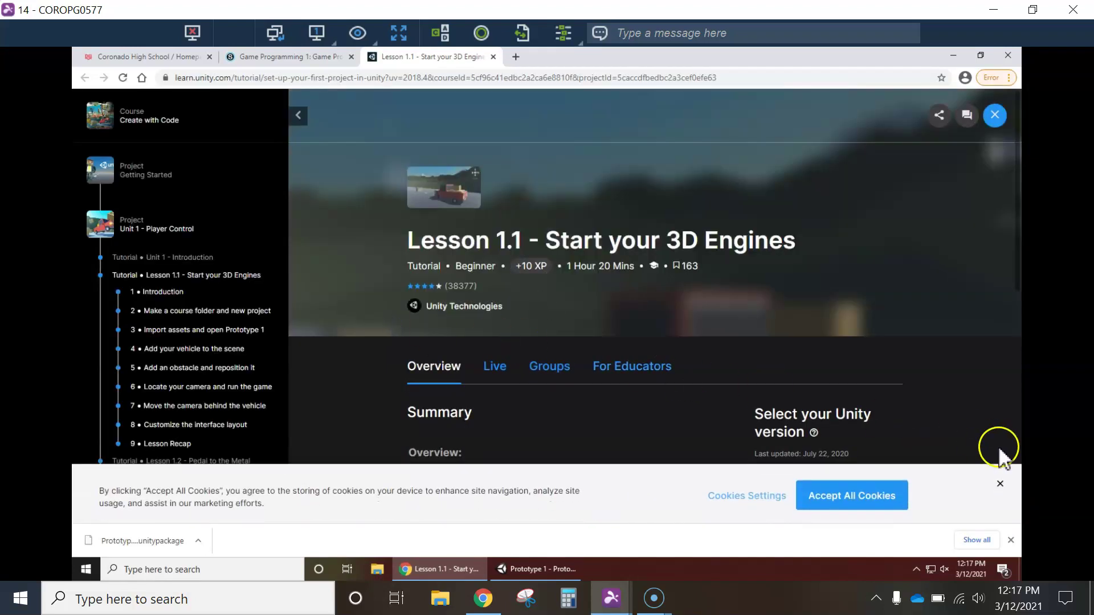
click(1000, 484)
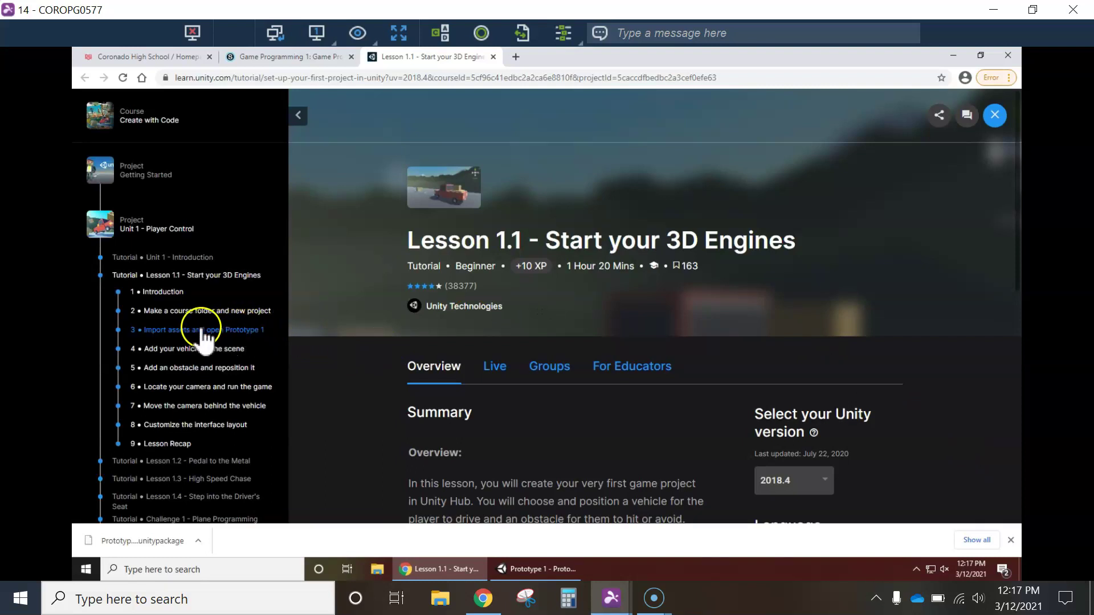
Step: Look through the Lesson 1.1 sections "Introduction" and "Make a course folder and new project"
click(173, 330)
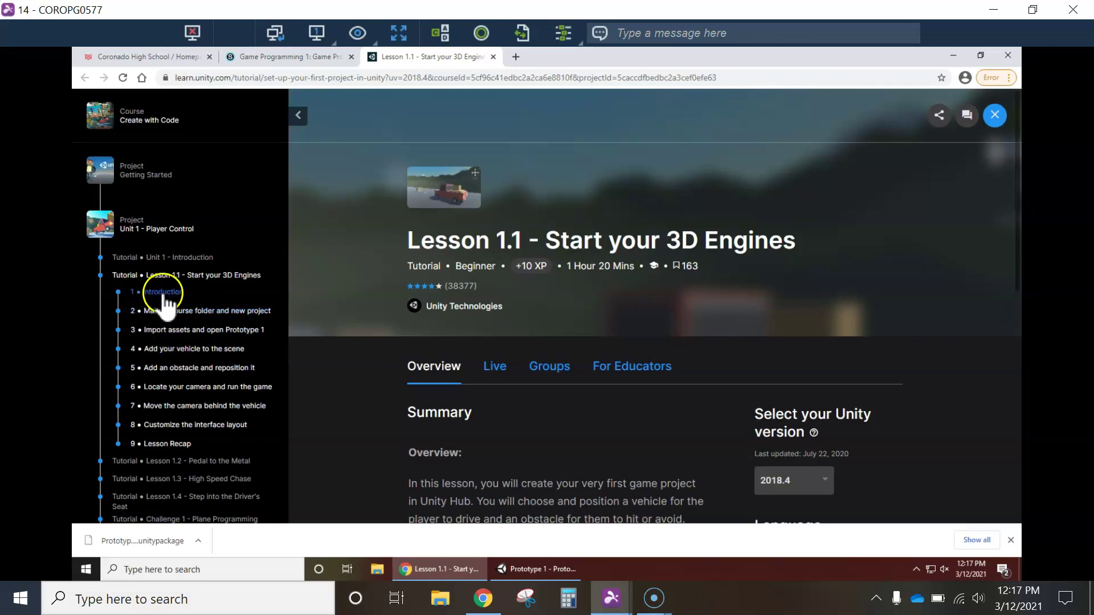
scroll(625, 310, down, 8)
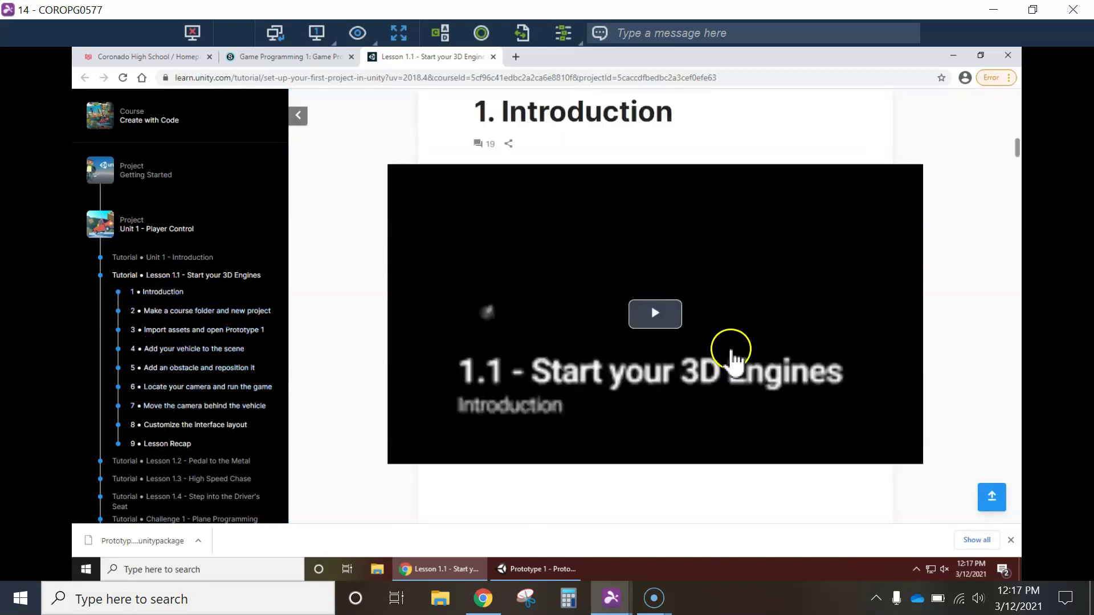
scroll(618, 269, down, 9)
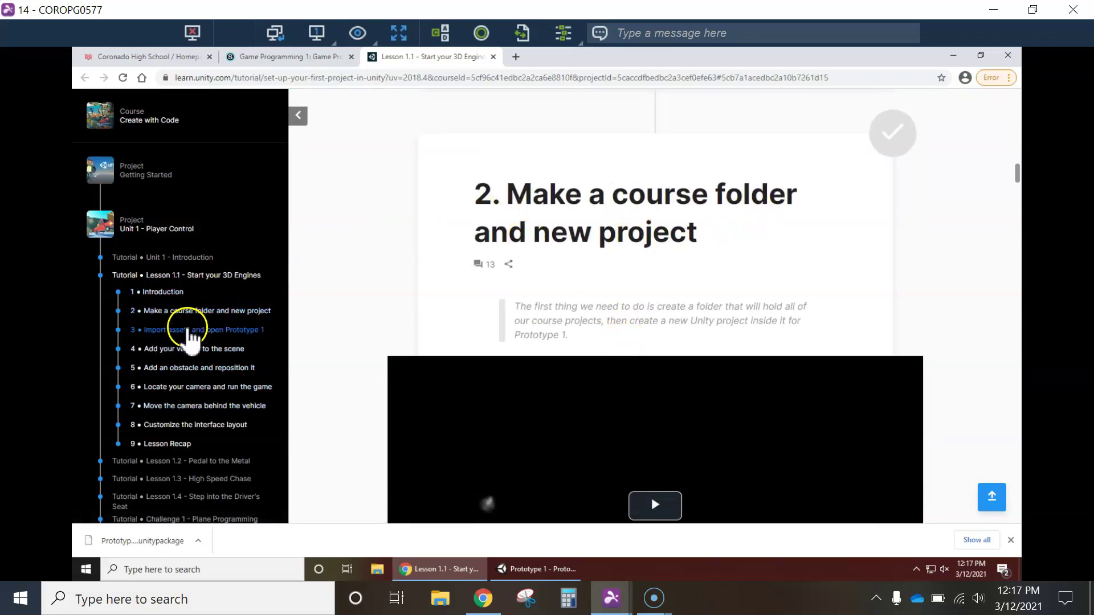
scroll(616, 336, down, 1)
scroll(614, 336, down, 12)
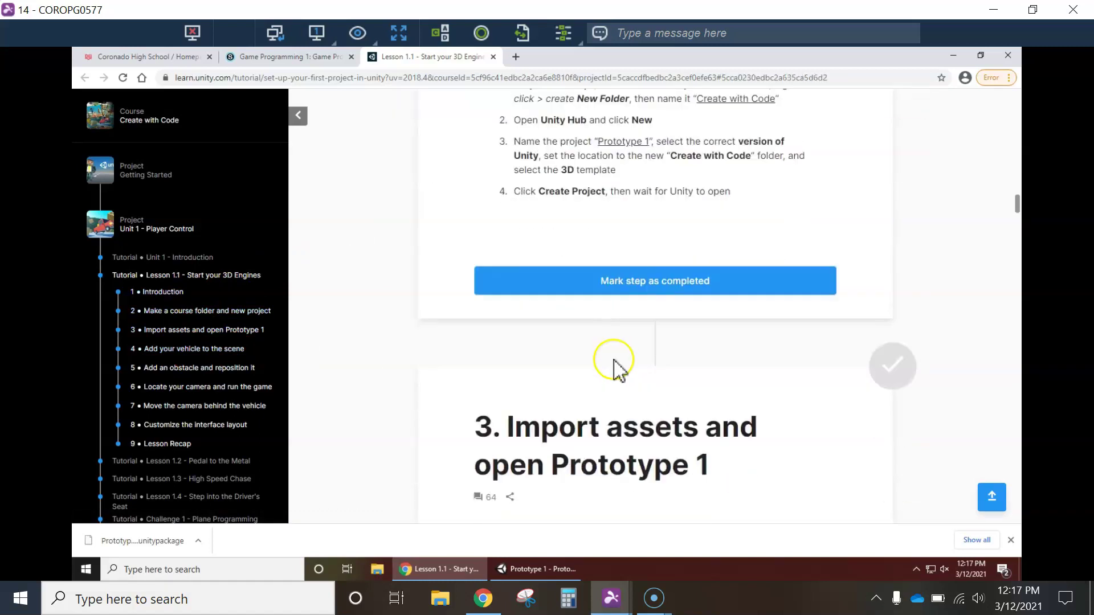
scroll(612, 391, up, 12)
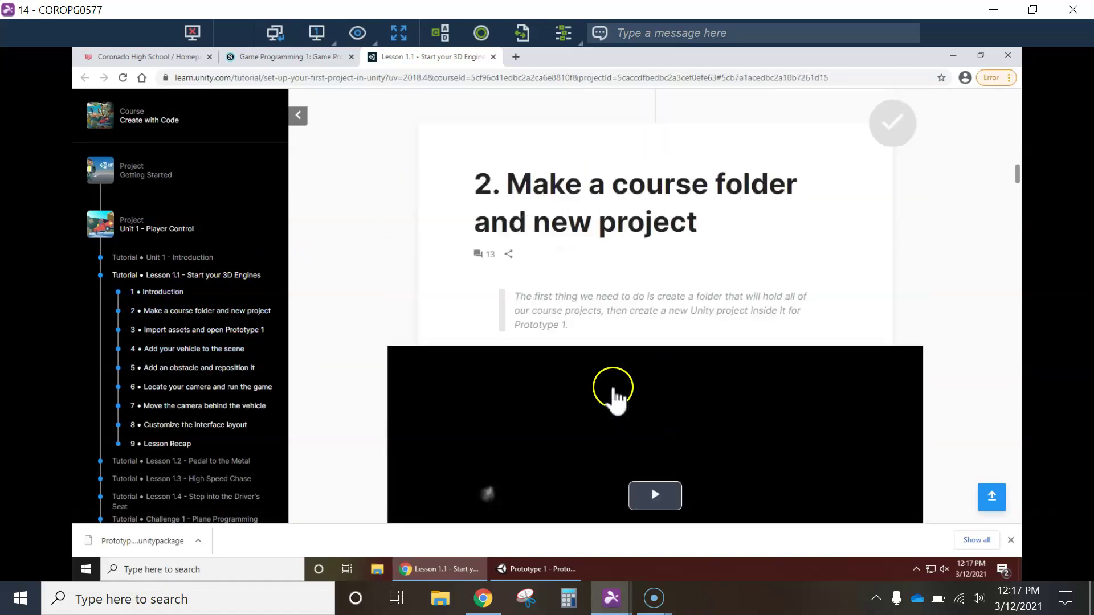
Step: Go to section 3, "Import assets and open Prototype 1", and play its video
click(204, 324)
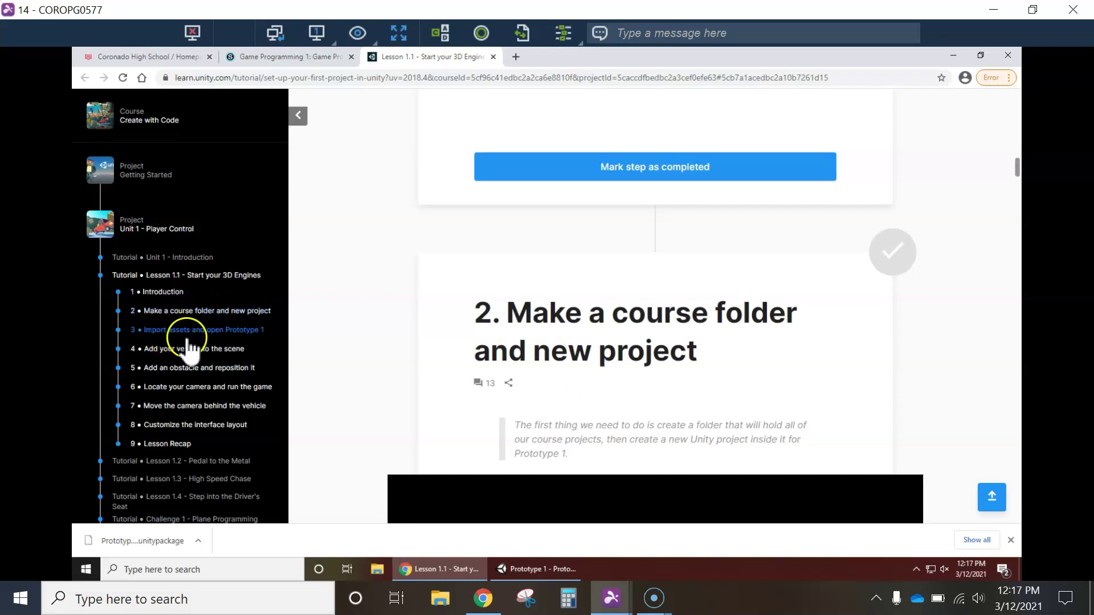
click(238, 335)
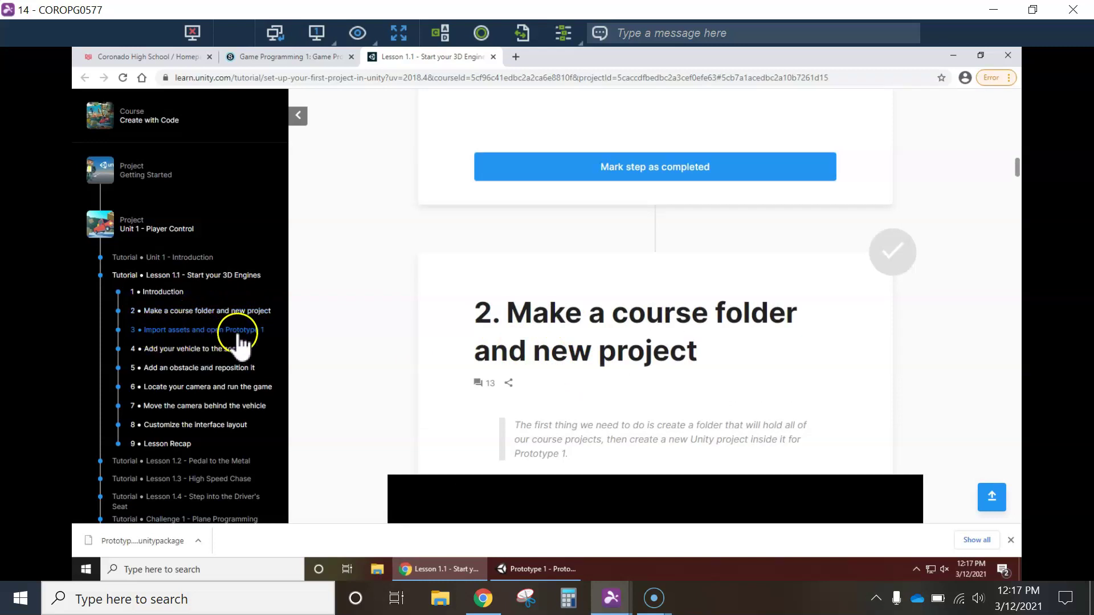
click(191, 333)
scroll(700, 310, down, 6)
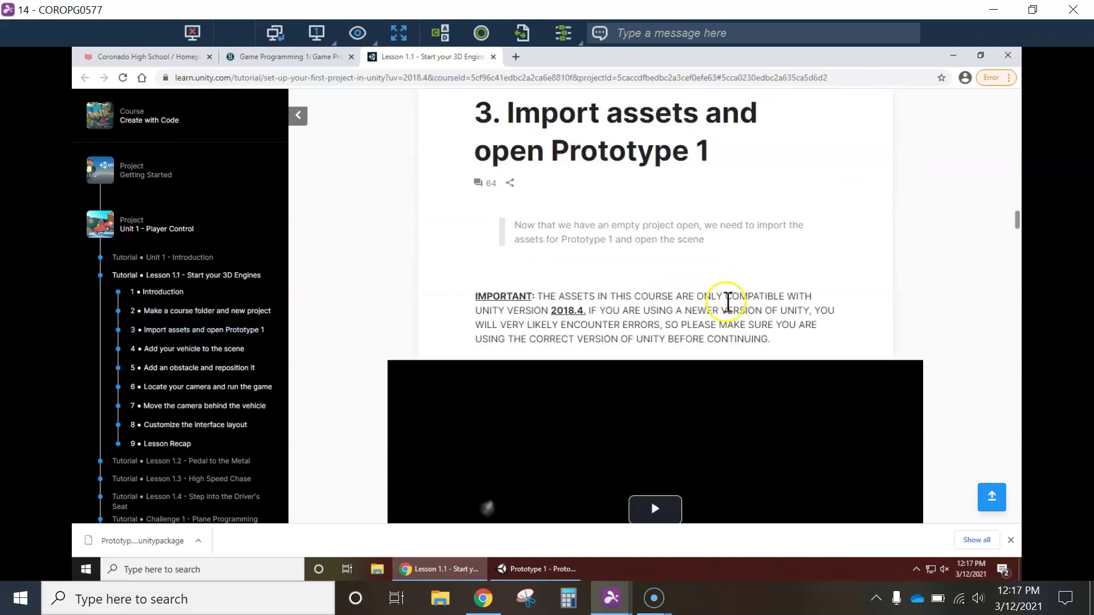
click(652, 264)
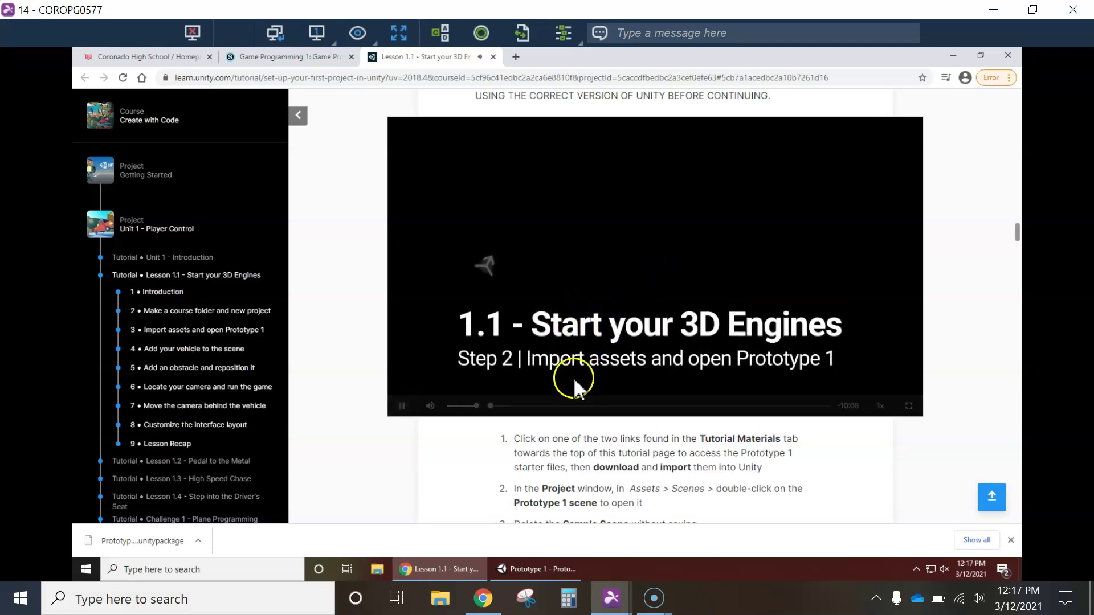
Step: Skip through the section 3 video to find where the asset import is finished, settling at 04:47
click(537, 406)
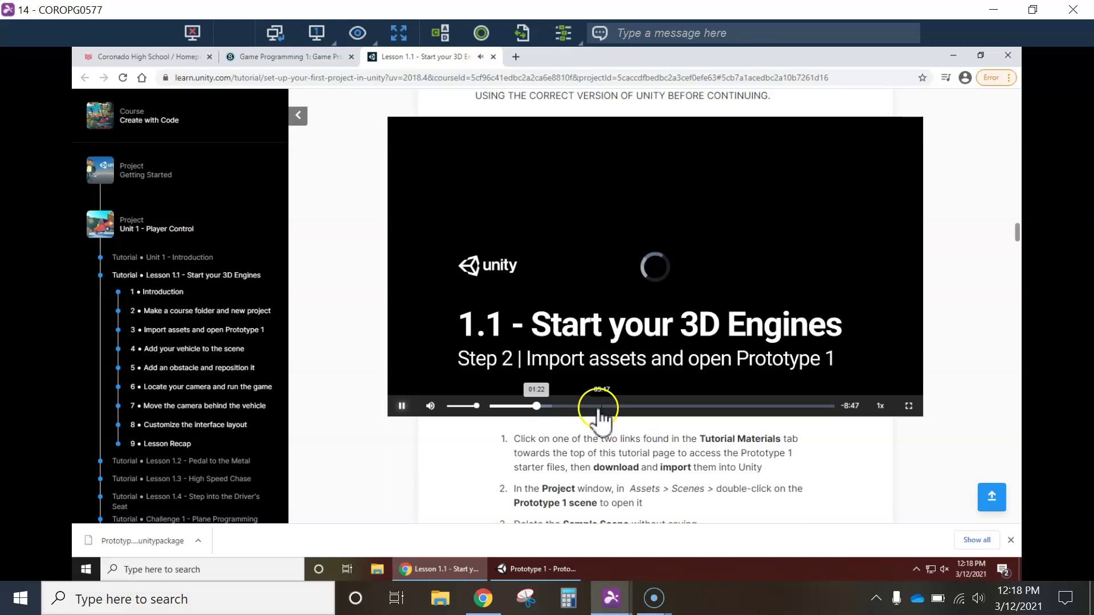
click(577, 405)
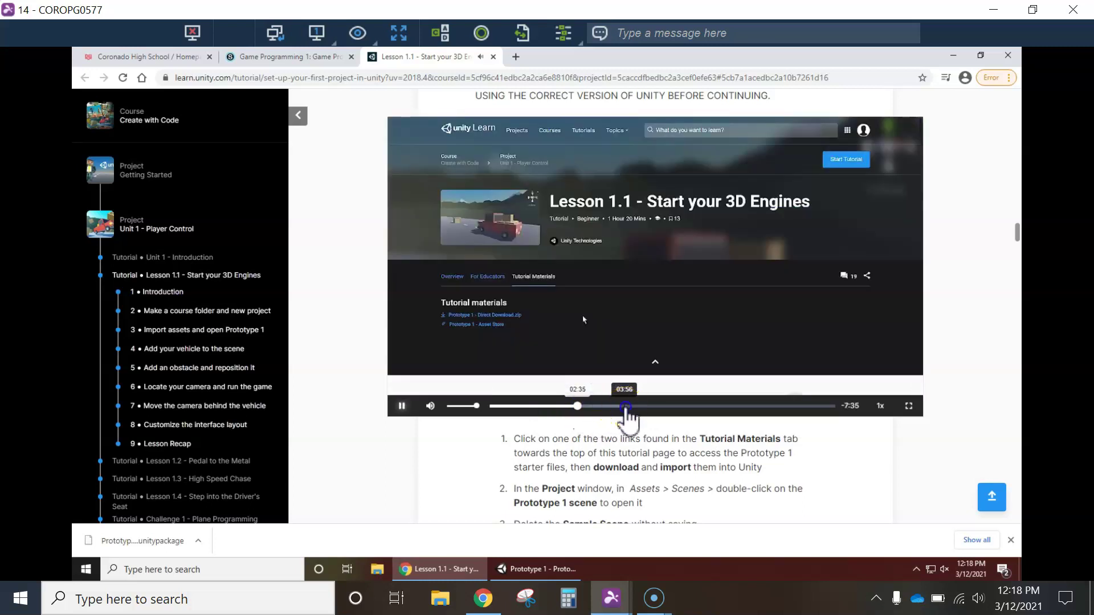
click(625, 406)
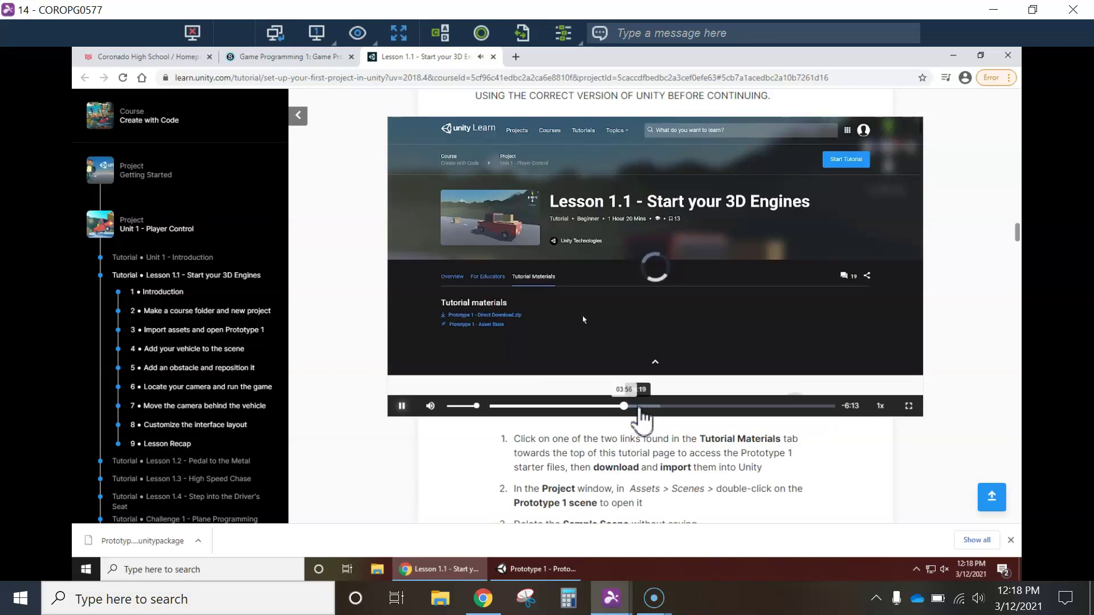
click(646, 406)
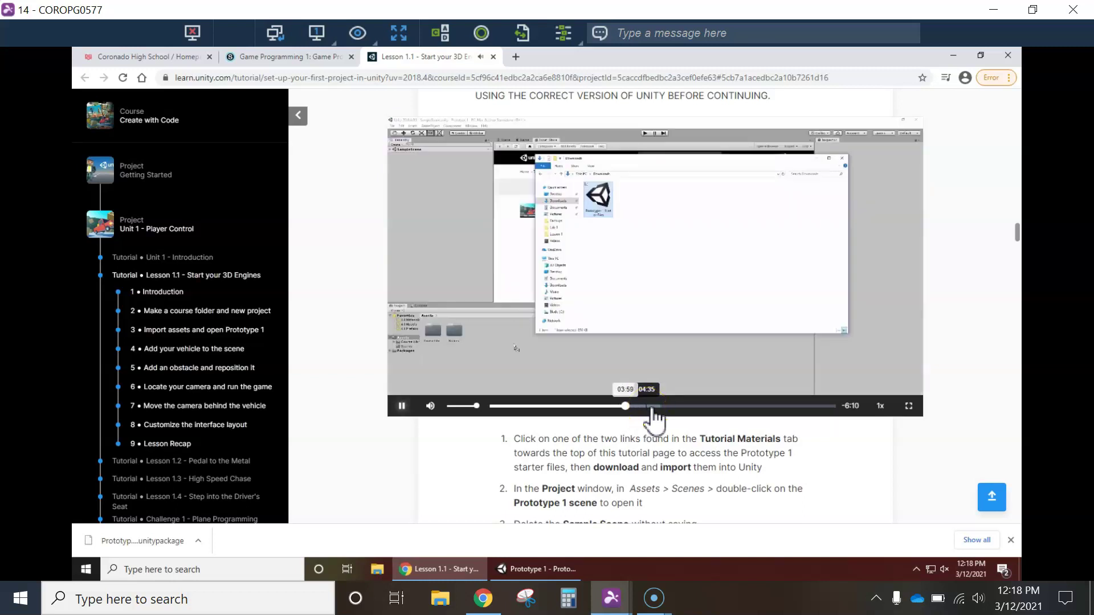
click(658, 406)
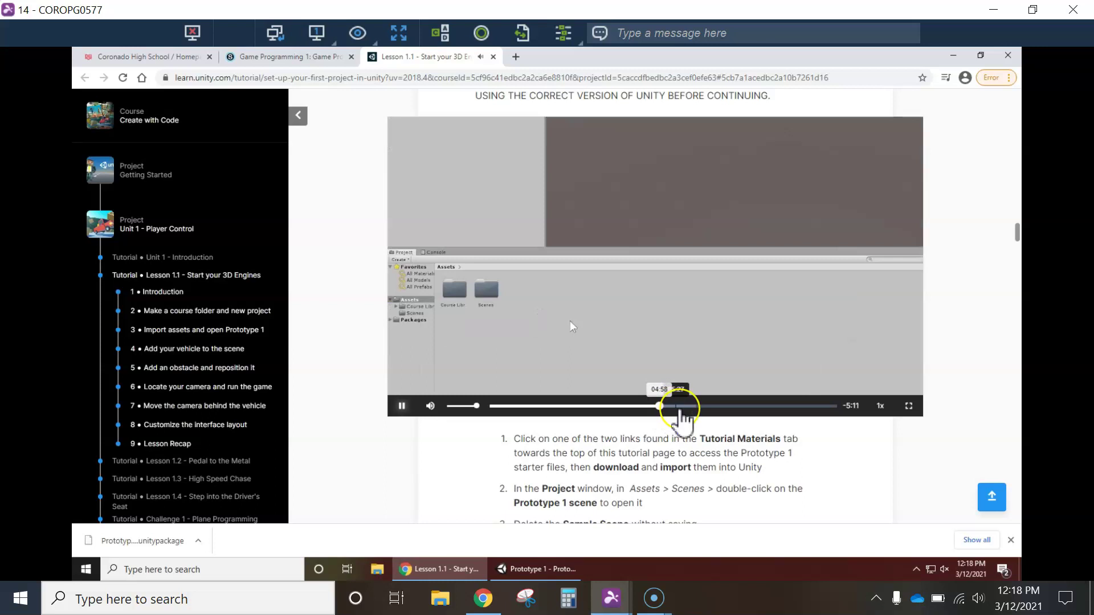
scroll(644, 362, up, 4)
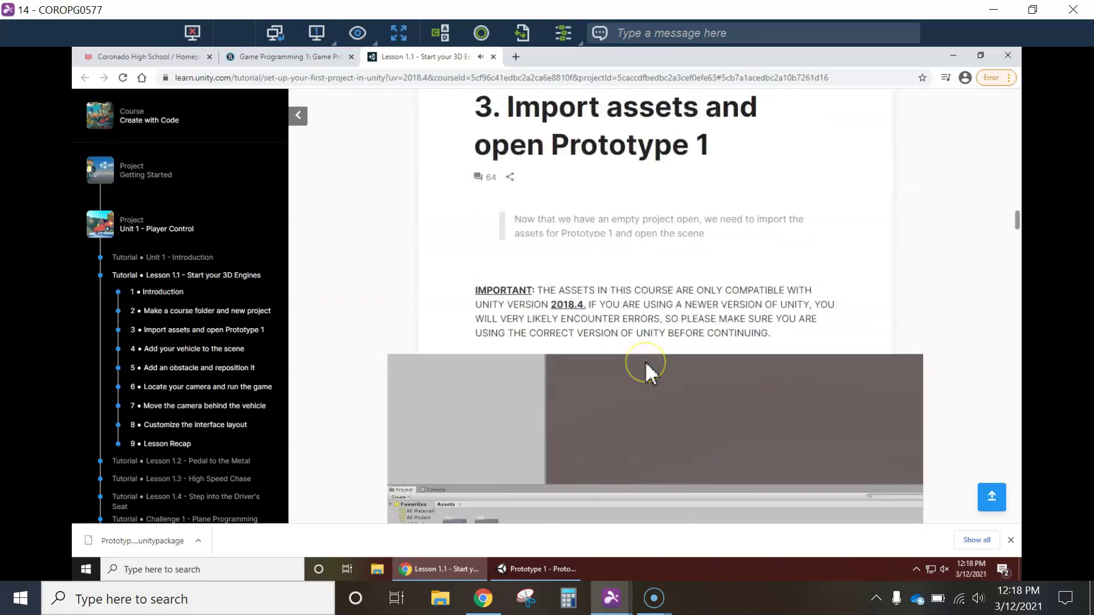
scroll(645, 363, down, 4)
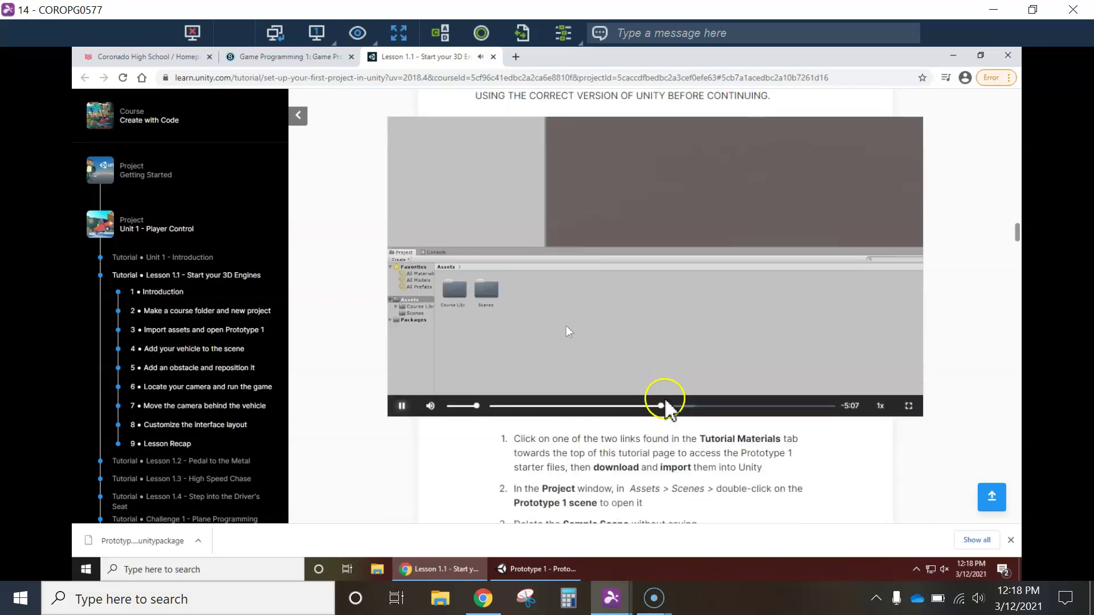
click(651, 406)
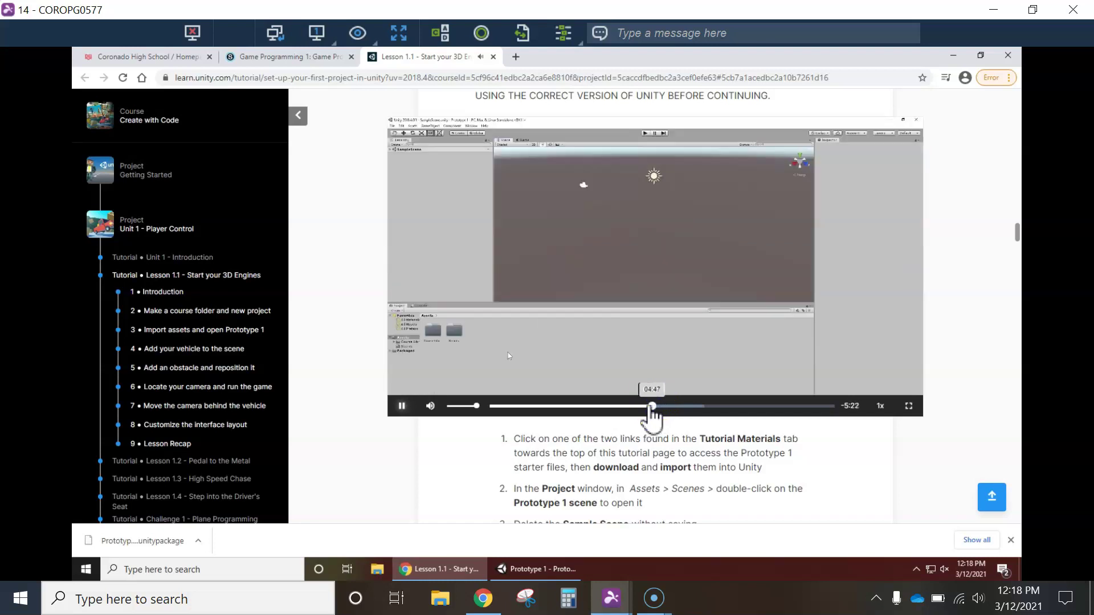
Step: Pause the section 3 video just after the asset import and look ahead to "Add your vehicle to the scene" and "Add an obstacle and reposition it"
click(635, 406)
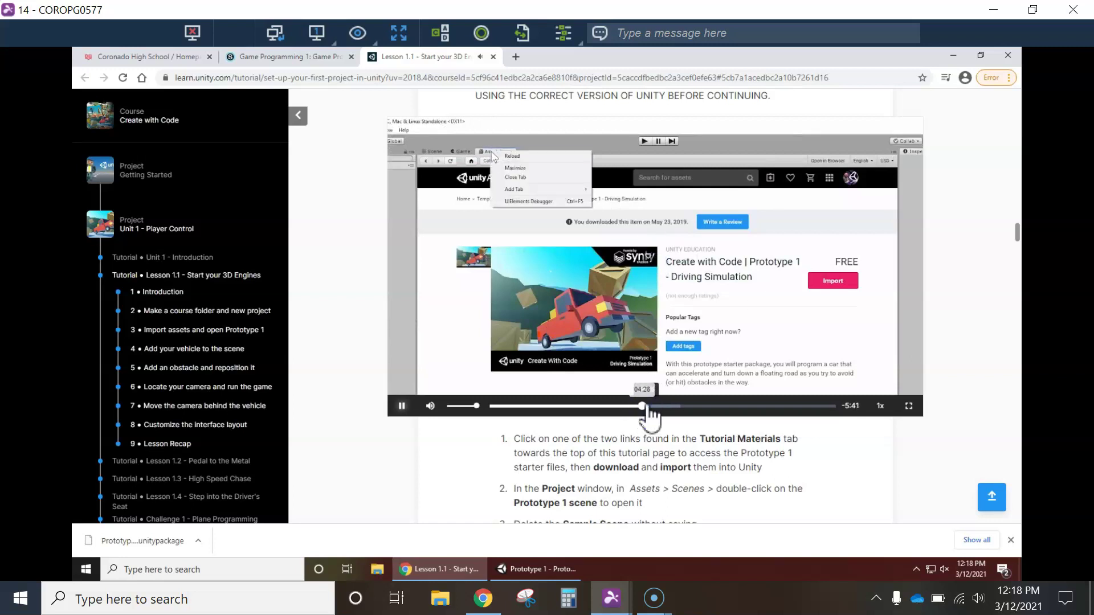
click(646, 406)
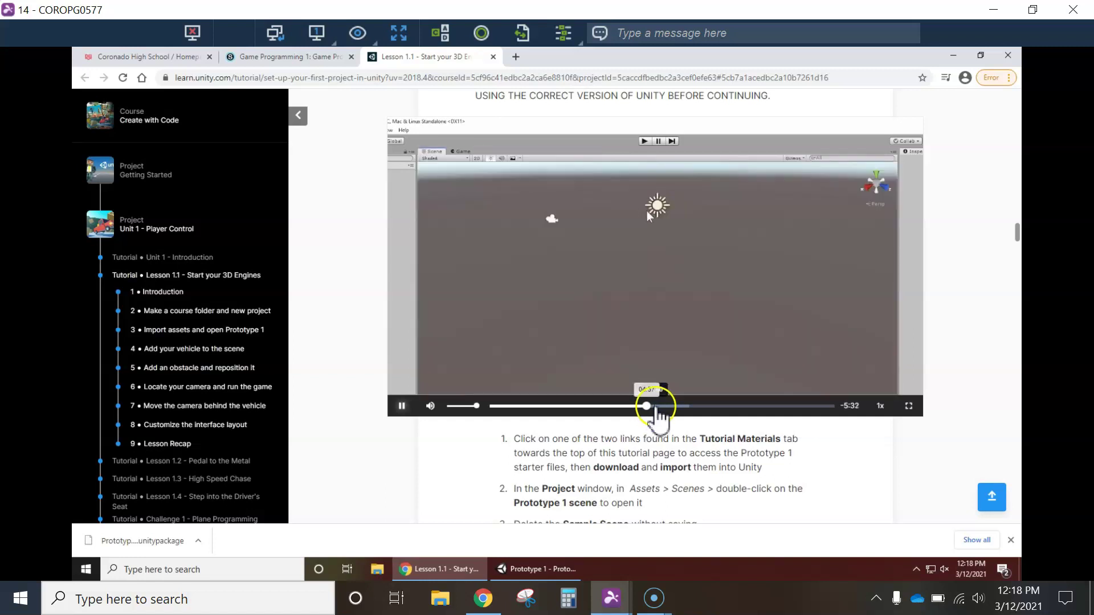
click(401, 405)
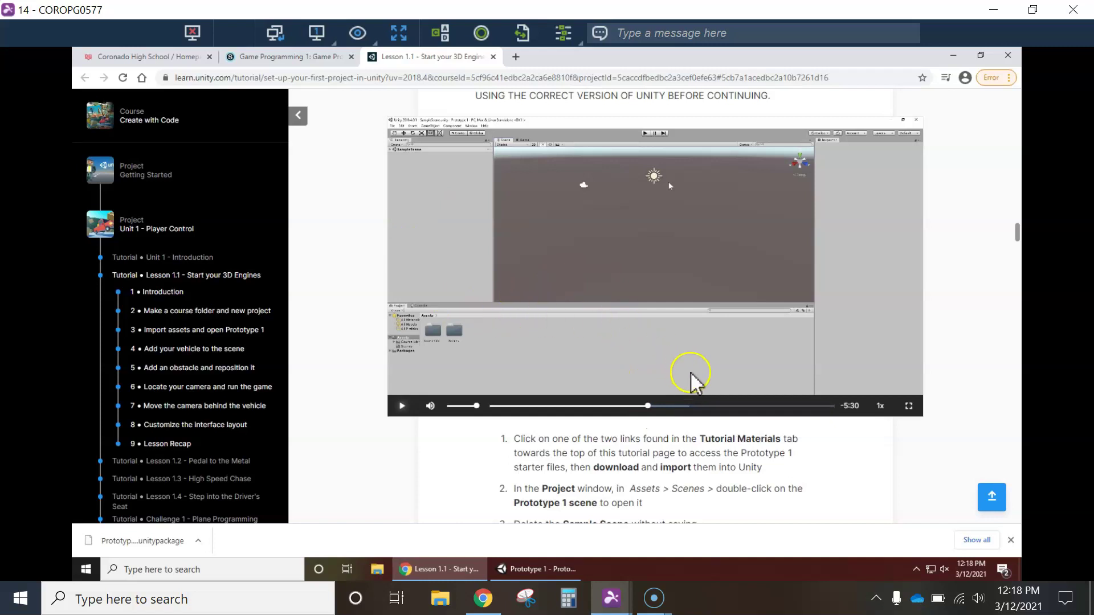
scroll(691, 378, down, 10)
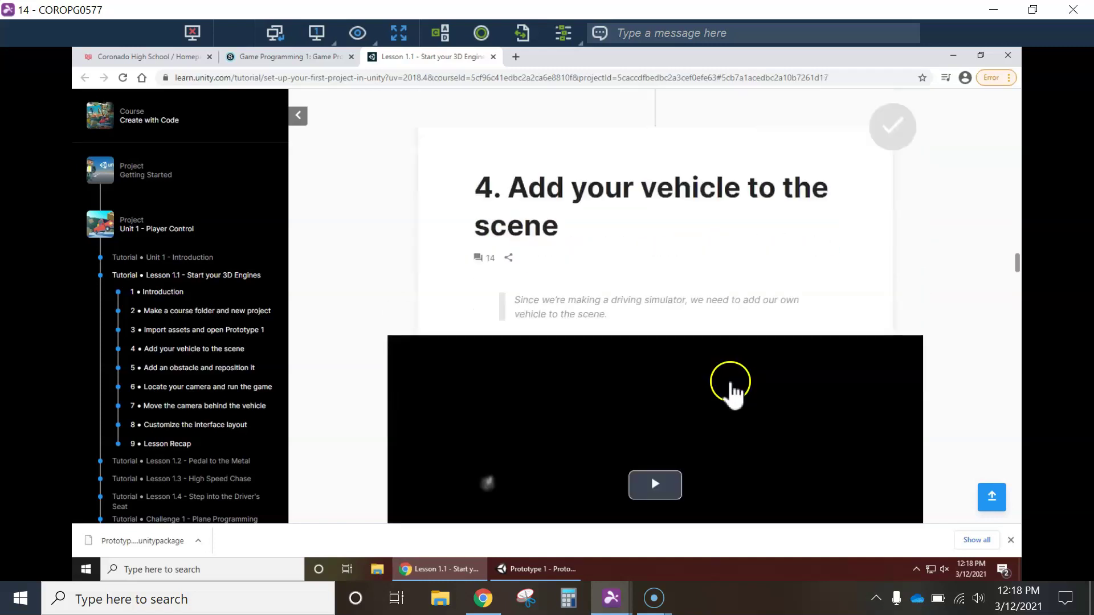
scroll(702, 387, down, 12)
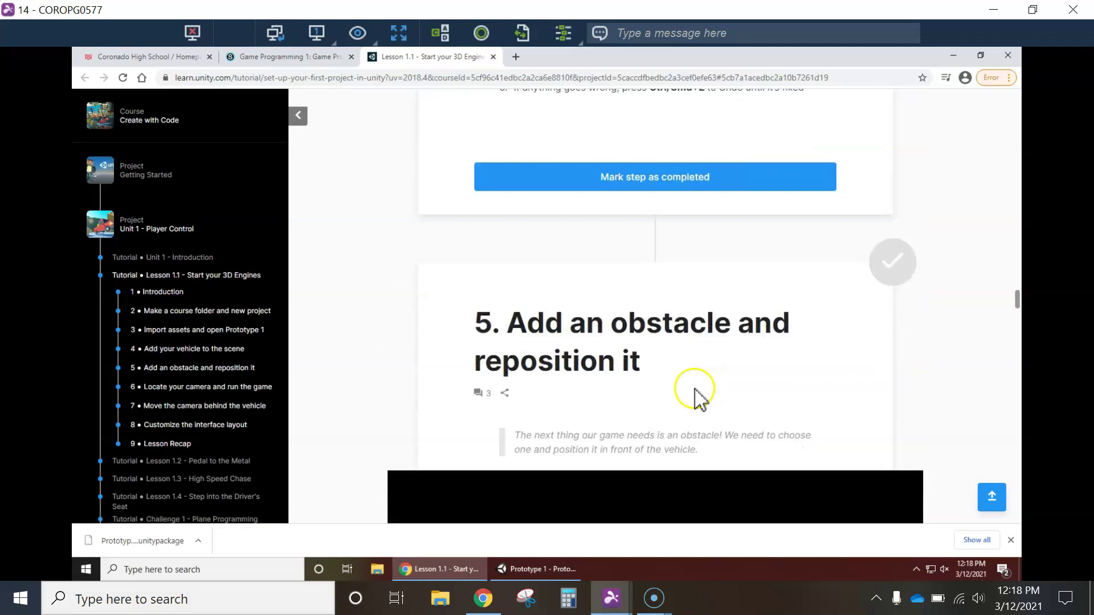
Step: Switch to the Prototype 1 project in Unity and save the open scene
click(558, 568)
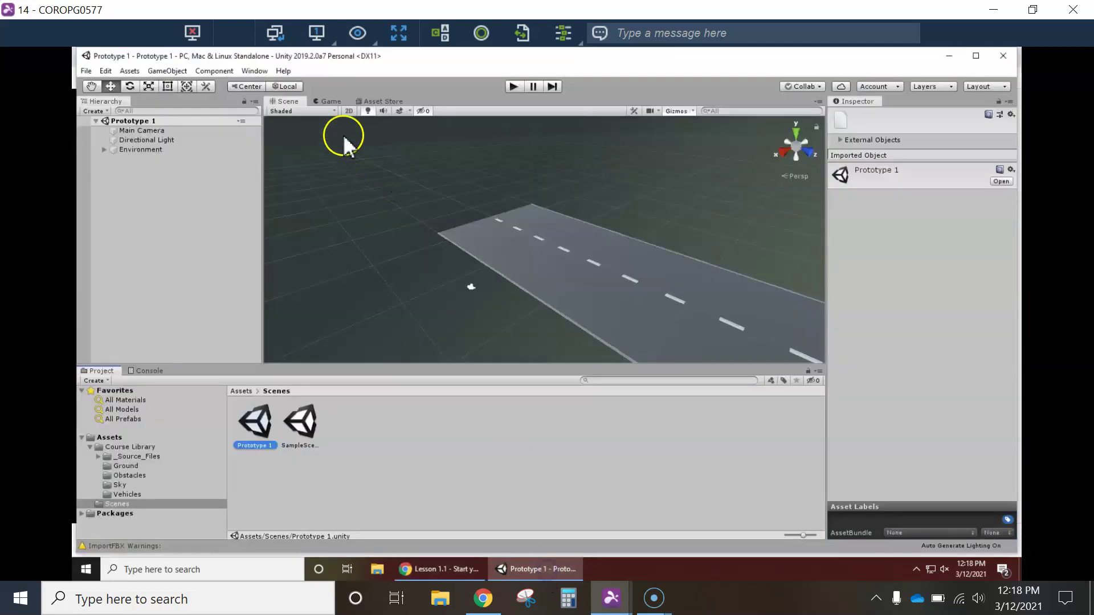
click(86, 71)
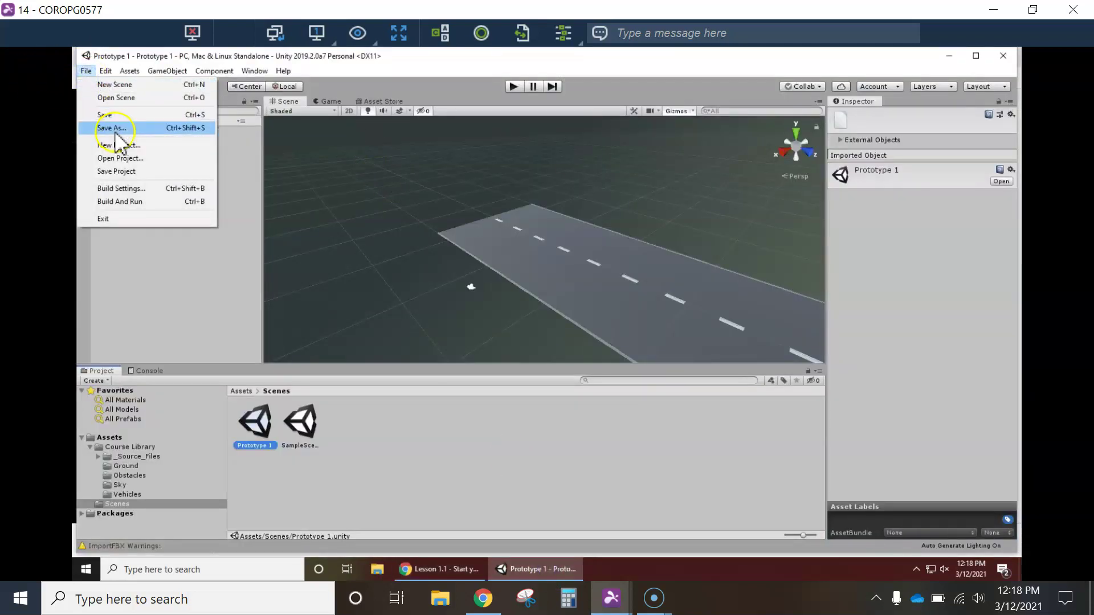
click(106, 115)
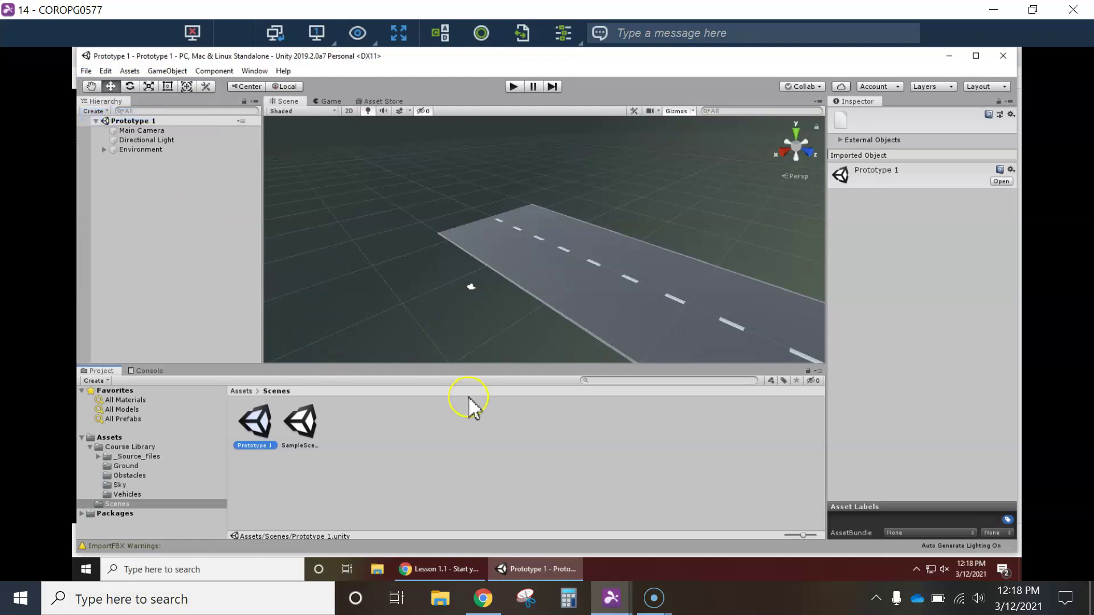